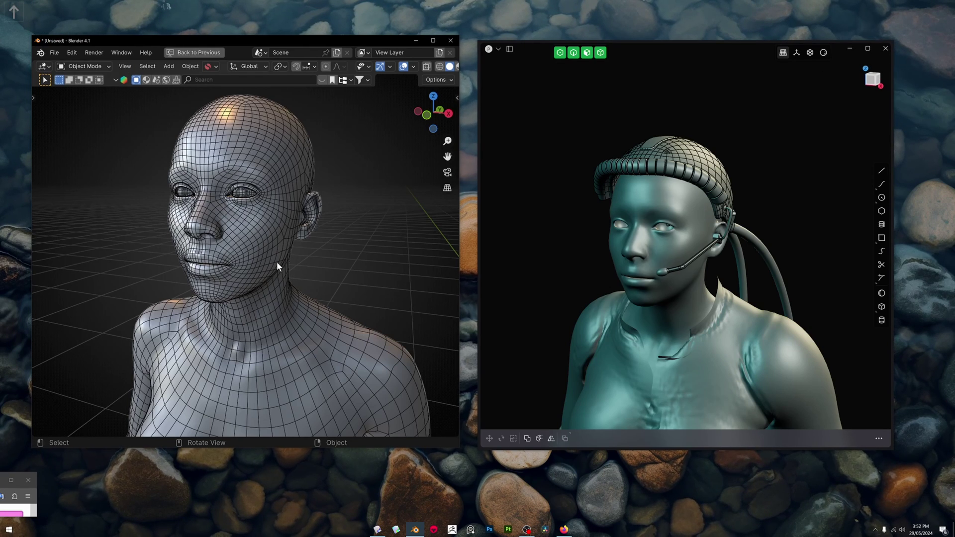
{"action": "left_click", "coordinate": [688, 161]}
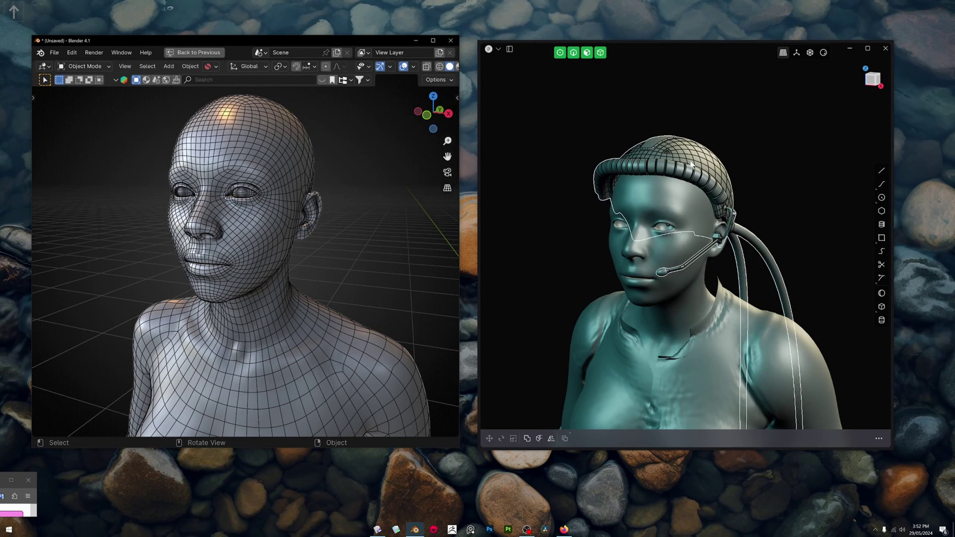
{"action": "left_click", "coordinate": [653, 172]}
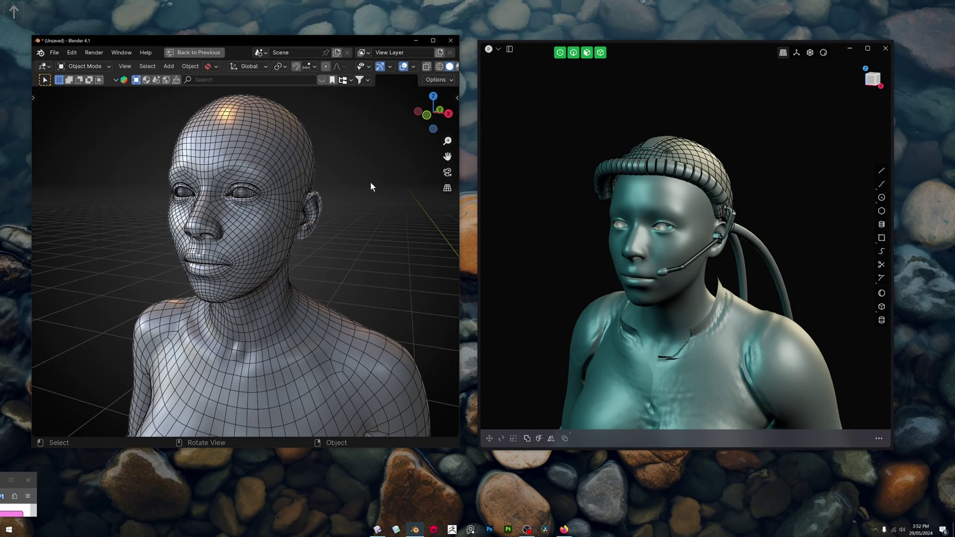
Switch to Blender and turn off the wireframe overlay on the female body
{"action": "key", "text": "q"}
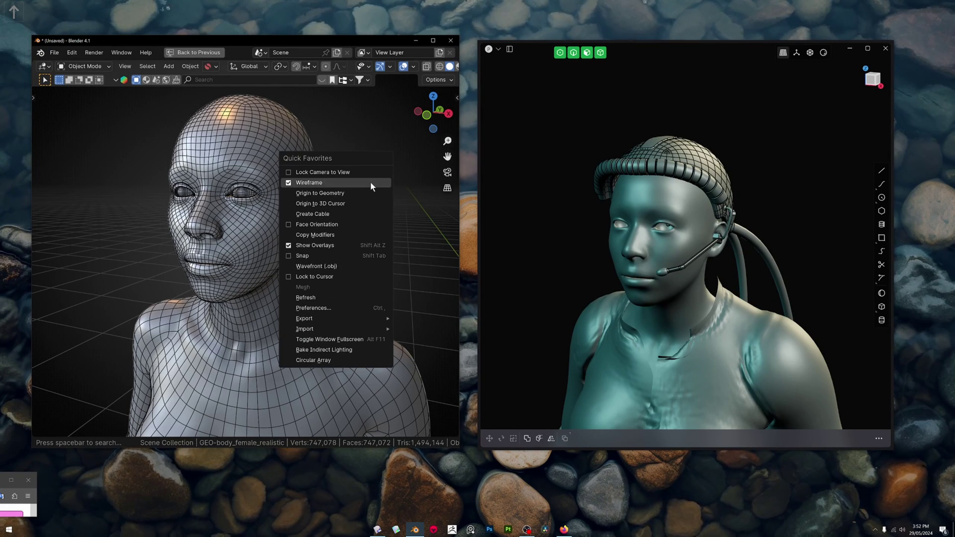
{"action": "left_click", "coordinate": [370, 182]}
{"action": "scroll", "coordinate": [354, 168], "scroll_direction": "down", "scroll_amount": 3}
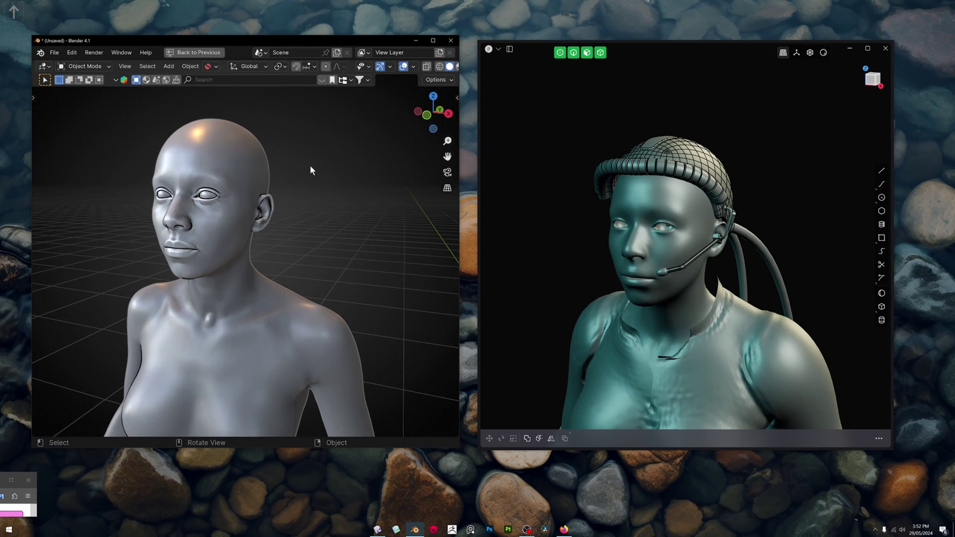
Refresh the Plasticity link at a scale of 1.00 to bring the headgear model into the Blender scene
{"action": "key", "text": "n"}
{"action": "middle_click_drag", "start_coordinate": [223, 190], "coordinate": [268, 160]}
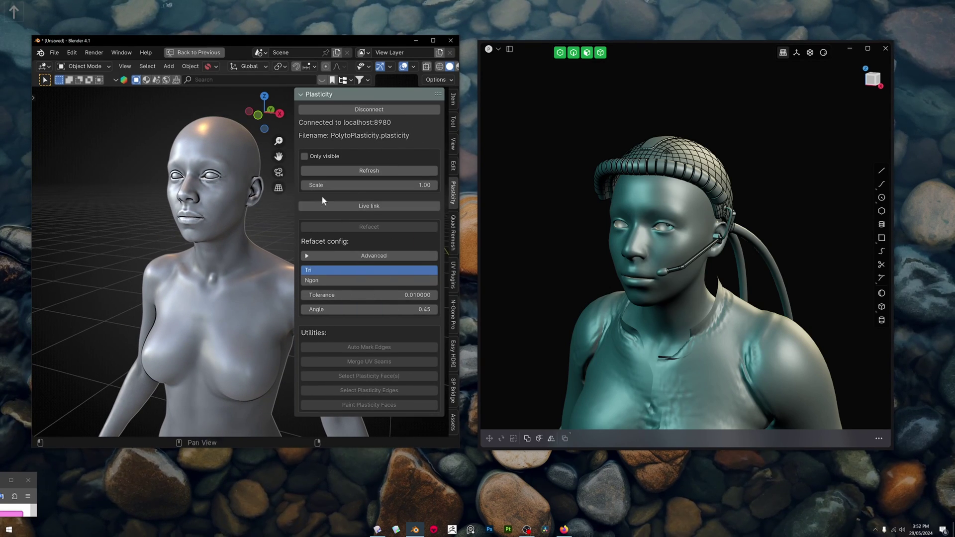
{"action": "left_click", "coordinate": [369, 171]}
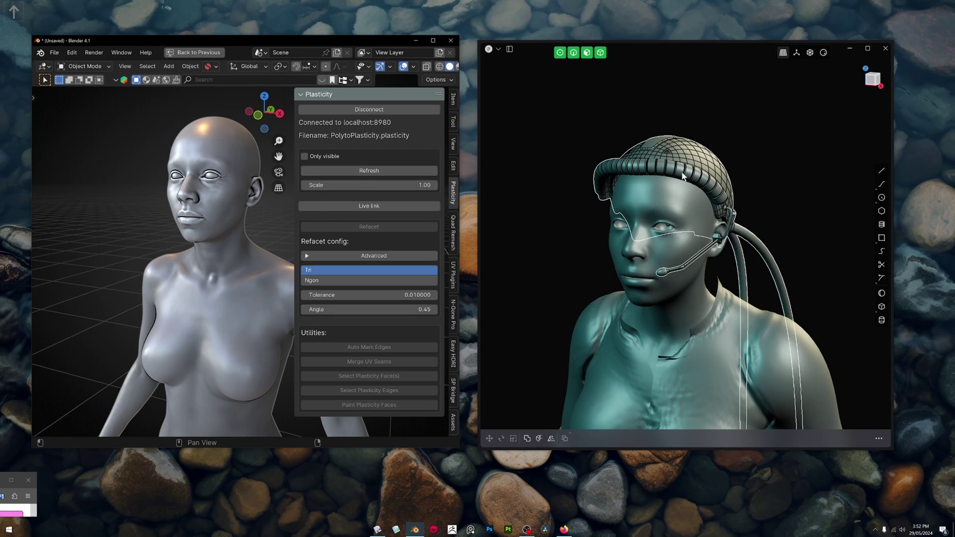
{"action": "left_click", "coordinate": [355, 171]}
{"action": "middle_click_drag", "start_coordinate": [224, 215], "coordinate": [172, 239]}
Refacet the imported headgear with the Ngon option and turn the wireframe overlay on
{"action": "left_click", "coordinate": [178, 171]}
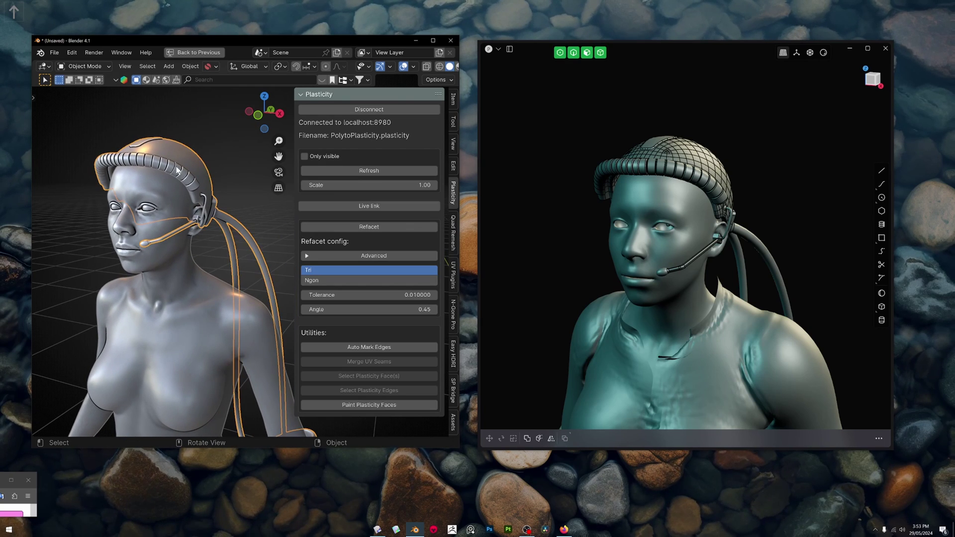
{"action": "middle_click_drag", "start_coordinate": [103, 272], "coordinate": [128, 270]}
{"action": "scroll", "coordinate": [129, 270], "scroll_direction": "up", "scroll_amount": 2}
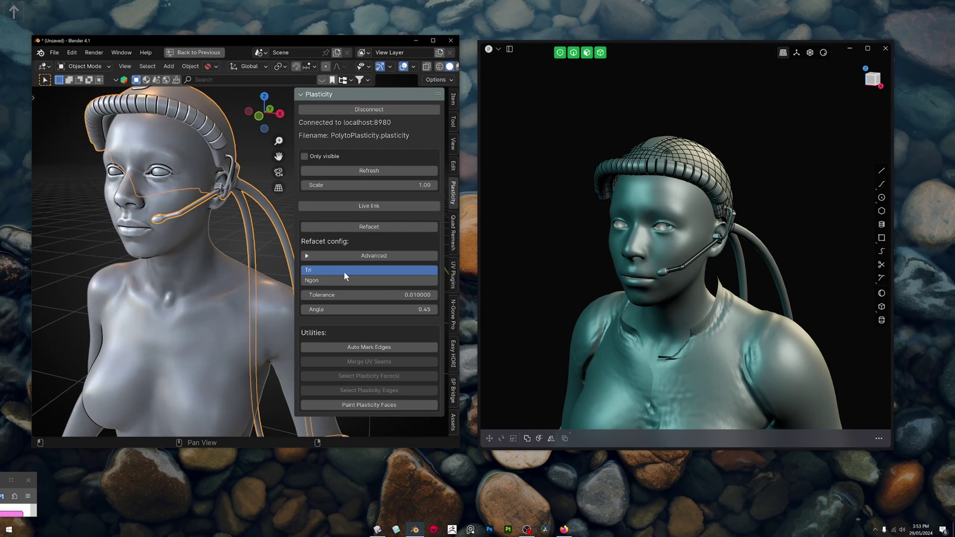
{"action": "left_click", "coordinate": [345, 277]}
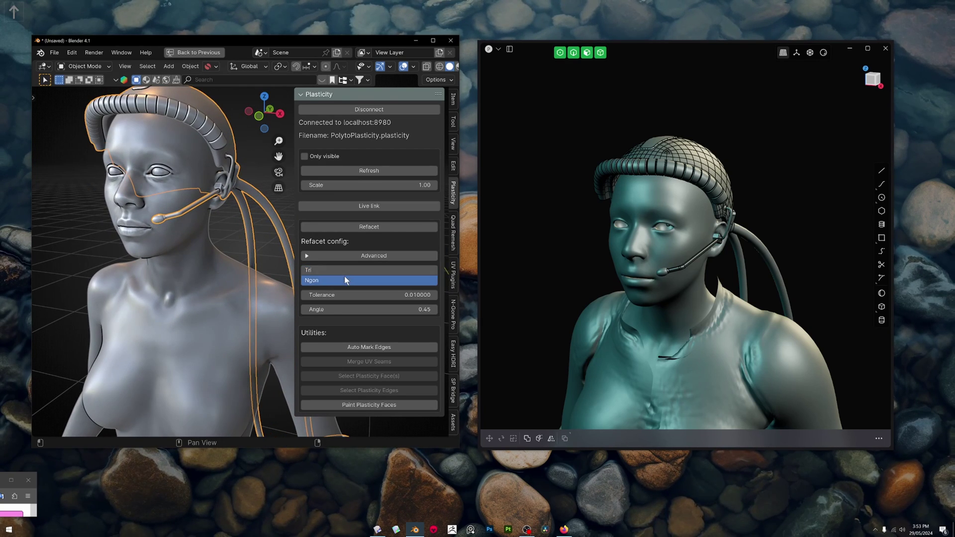
{"action": "right_click", "coordinate": [190, 204]}
{"action": "left_click", "coordinate": [188, 200]}
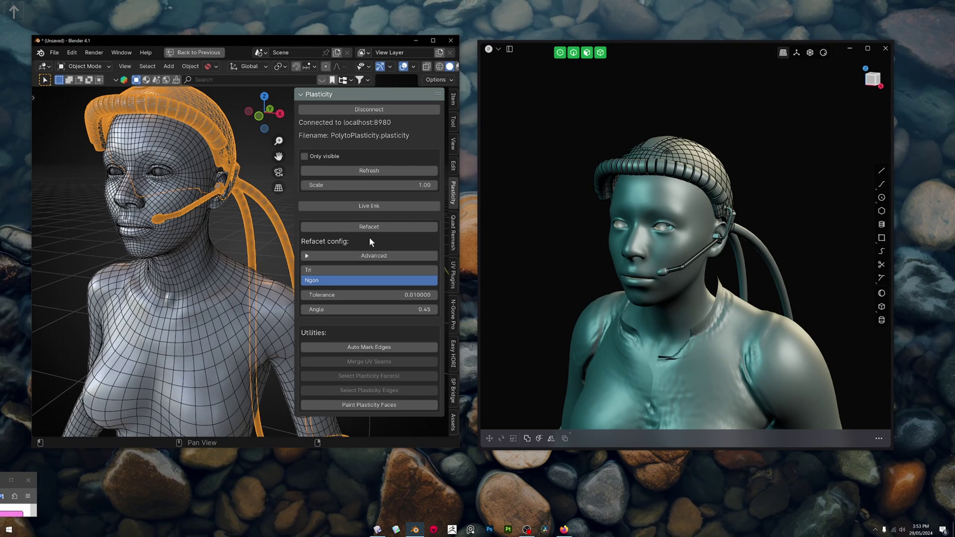
{"action": "key", "text": "shift+r"}
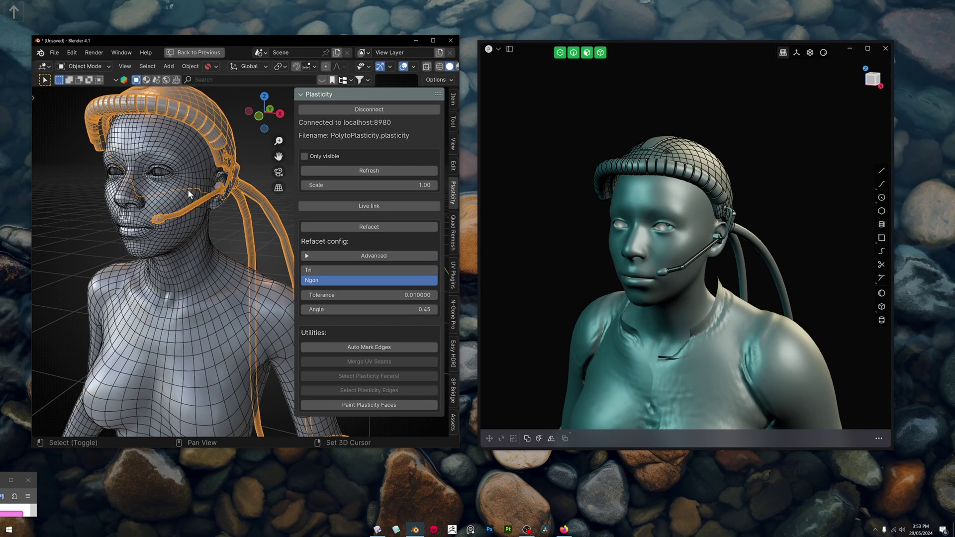
{"action": "middle_click_drag", "start_coordinate": [169, 187], "coordinate": [180, 214]}
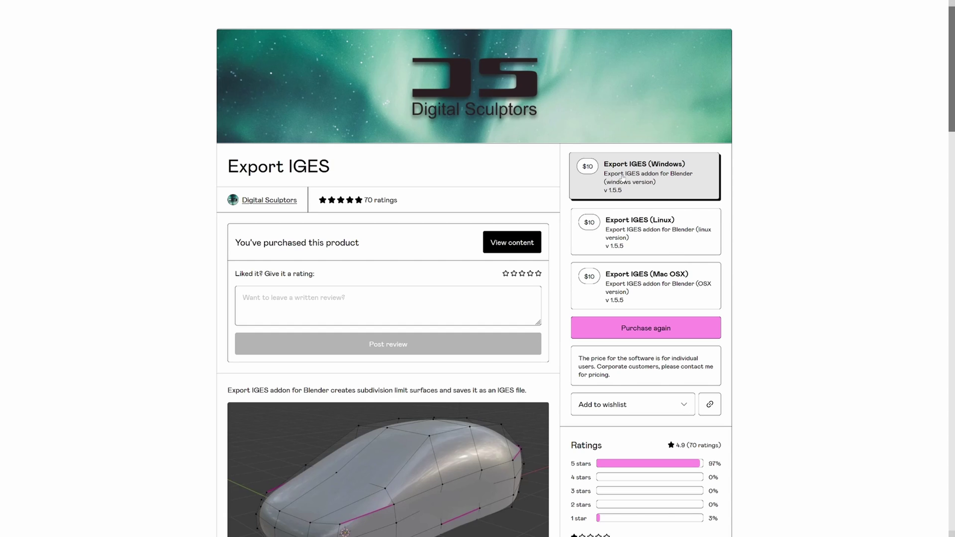
Look over the Export IGES add-on's product page in the browser, including its Windows version
{"action": "scroll", "coordinate": [623, 177], "scroll_direction": "down", "scroll_amount": 1}
{"action": "scroll", "coordinate": [550, 226], "scroll_direction": "up", "scroll_amount": 1}
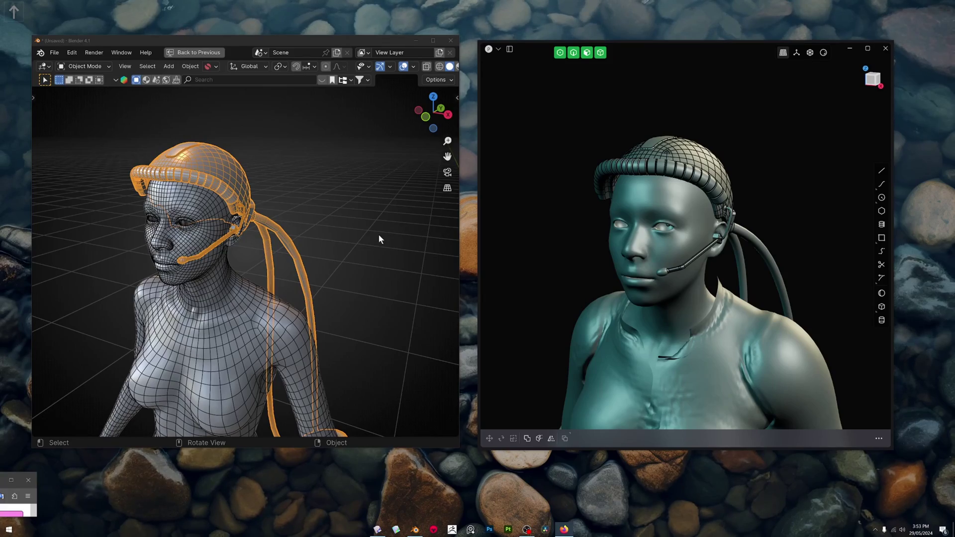
{"action": "left_click", "coordinate": [527, 228]}
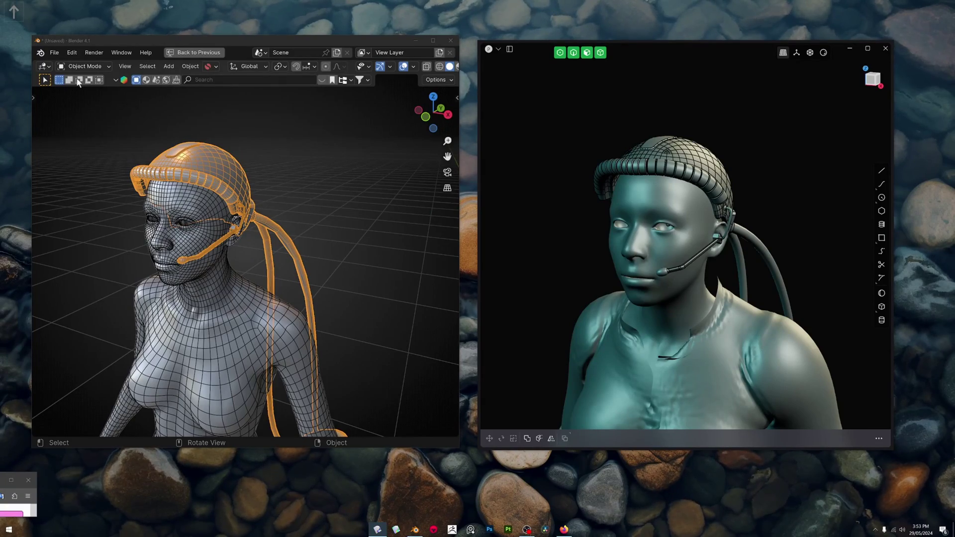
Start a new General Blender file without saving the current changes and make the window full screen
{"action": "left_click", "coordinate": [52, 54]}
{"action": "mouse_move", "coordinate": [64, 66]}
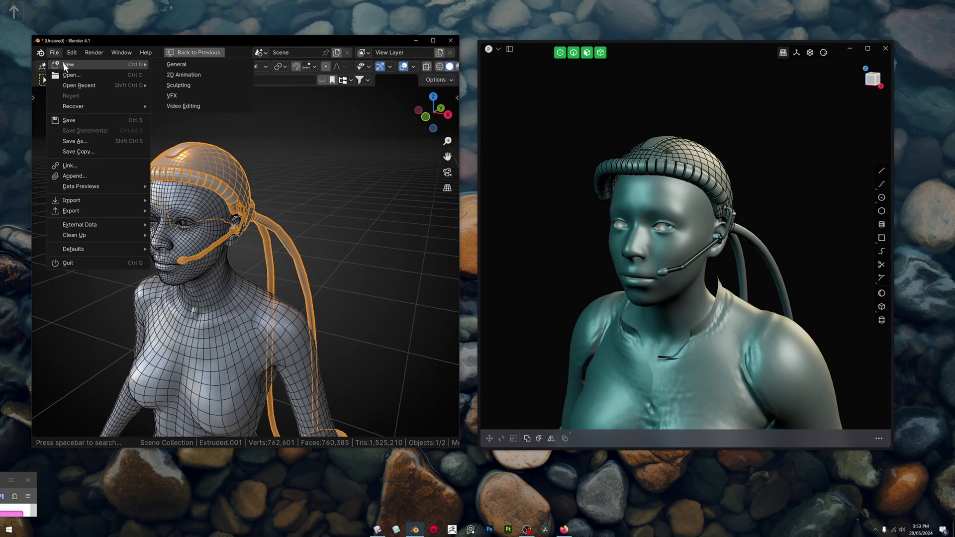
{"action": "left_click", "coordinate": [157, 63]}
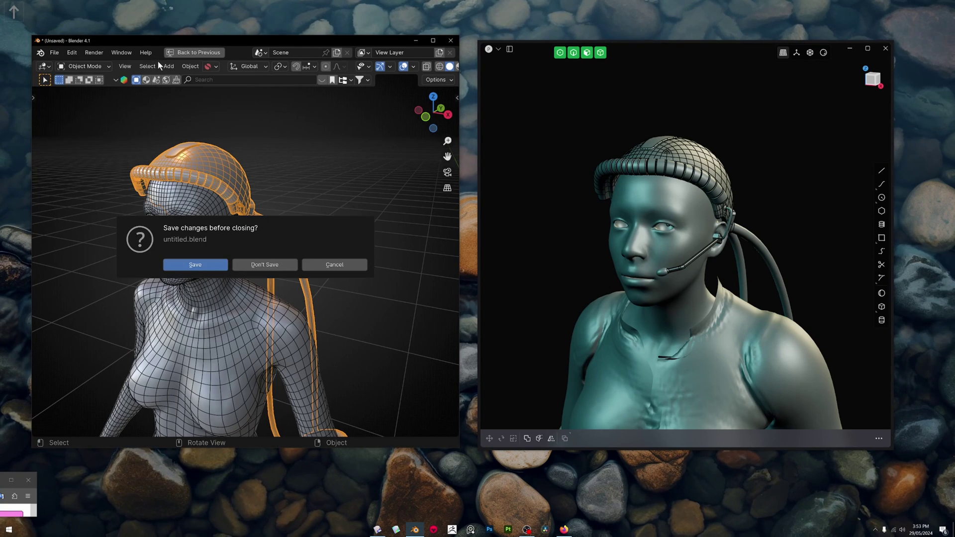
{"action": "left_click", "coordinate": [298, 258]}
{"action": "key", "text": "alt+F11"}
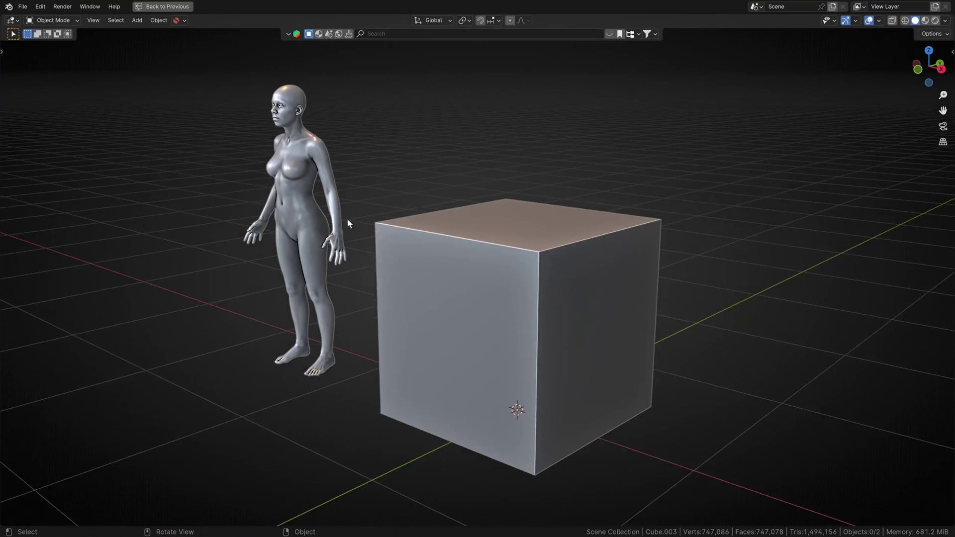
Delete the cube and snap the female body to the 3D cursor at the world origin
{"action": "left_click", "coordinate": [491, 258]}
{"action": "key", "text": "Delete"}
{"action": "left_click", "coordinate": [339, 190]}
{"action": "middle_click_drag", "start_coordinate": [339, 189], "coordinate": [323, 237]}
{"action": "key", "text": "shift+a"}
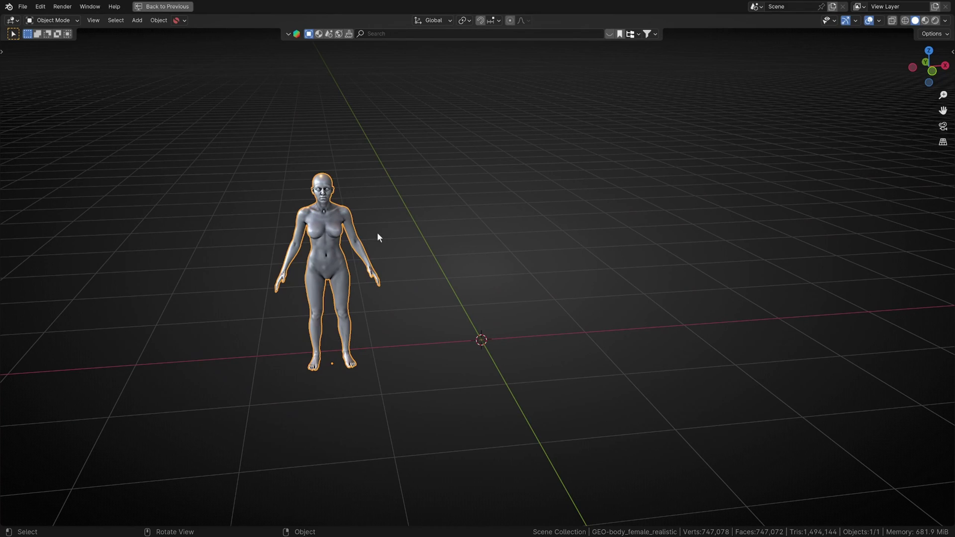
{"action": "key", "text": "shift+s"}
{"action": "left_click", "coordinate": [409, 165]}
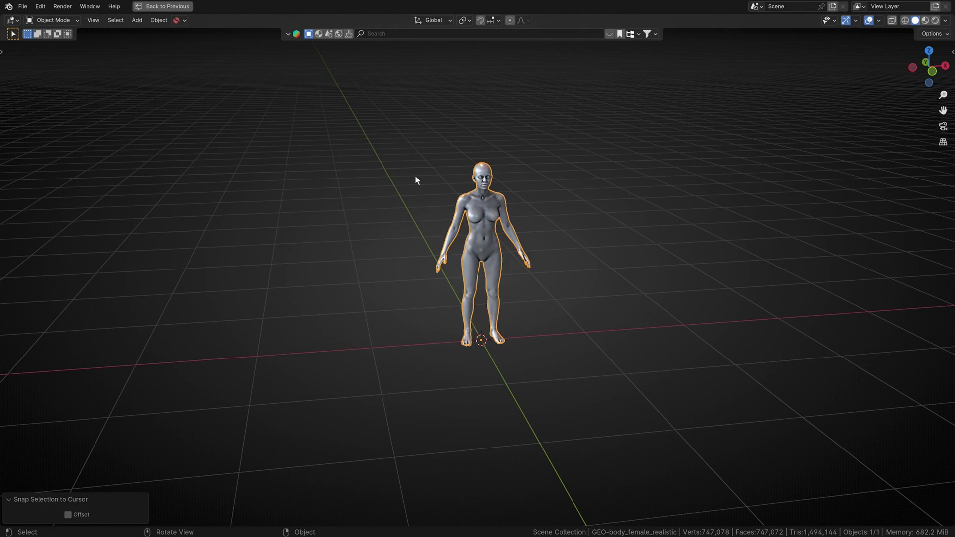
Restore the full workspace layout and remove the Multires and Collision modifiers from the female body
{"action": "left_click", "coordinate": [433, 192]}
{"action": "key", "text": "ctrl+space"}
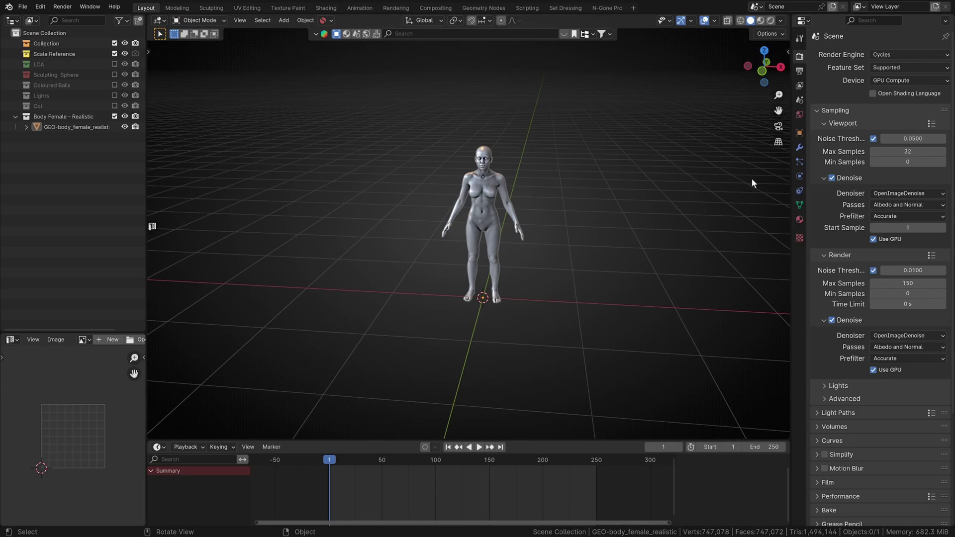
{"action": "left_click", "coordinate": [799, 149]}
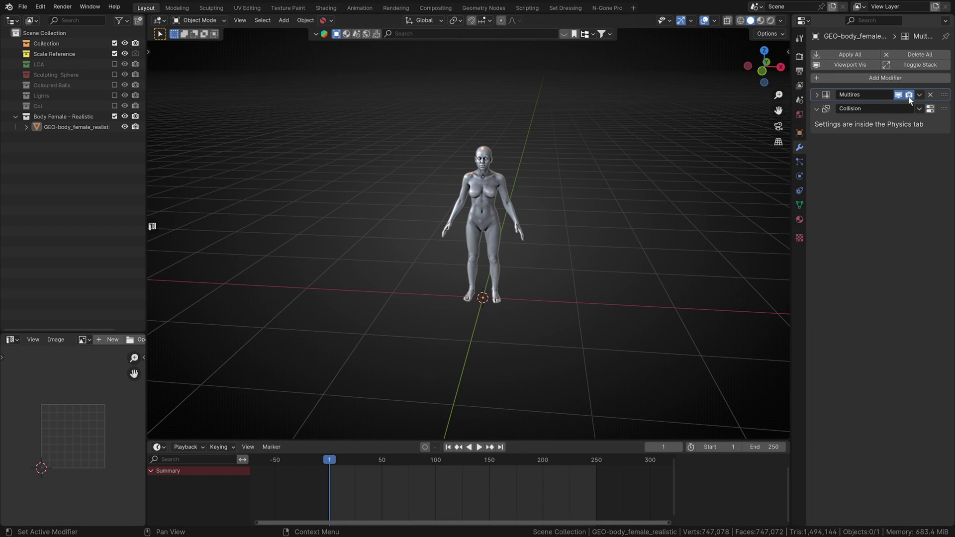
{"action": "left_click", "coordinate": [931, 94]}
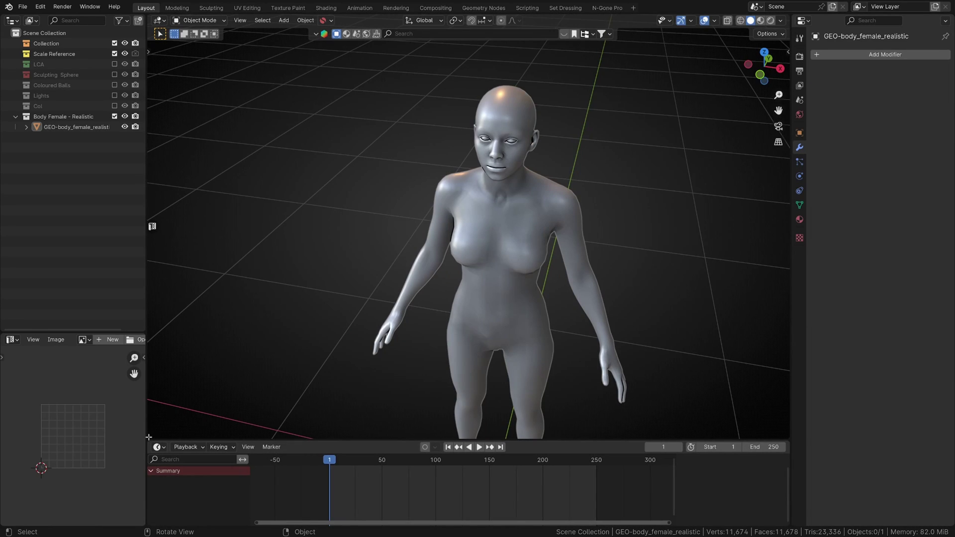
Select the female body and open its mesh in Edit Mode, viewed from above the head
{"action": "left_click", "coordinate": [449, 286]}
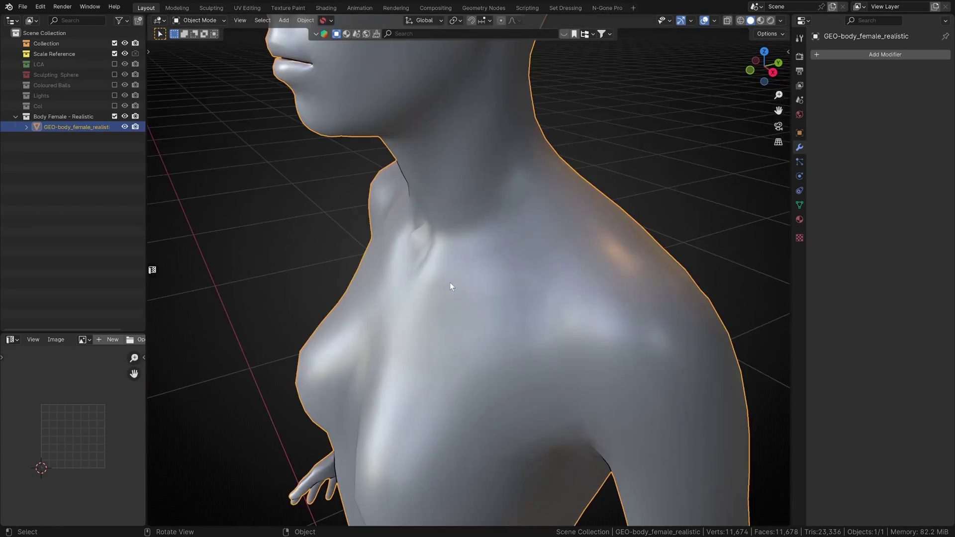
{"action": "scroll", "coordinate": [450, 283], "scroll_direction": "down", "scroll_amount": 6}
{"action": "middle_click_drag", "start_coordinate": [451, 283], "coordinate": [482, 270]}
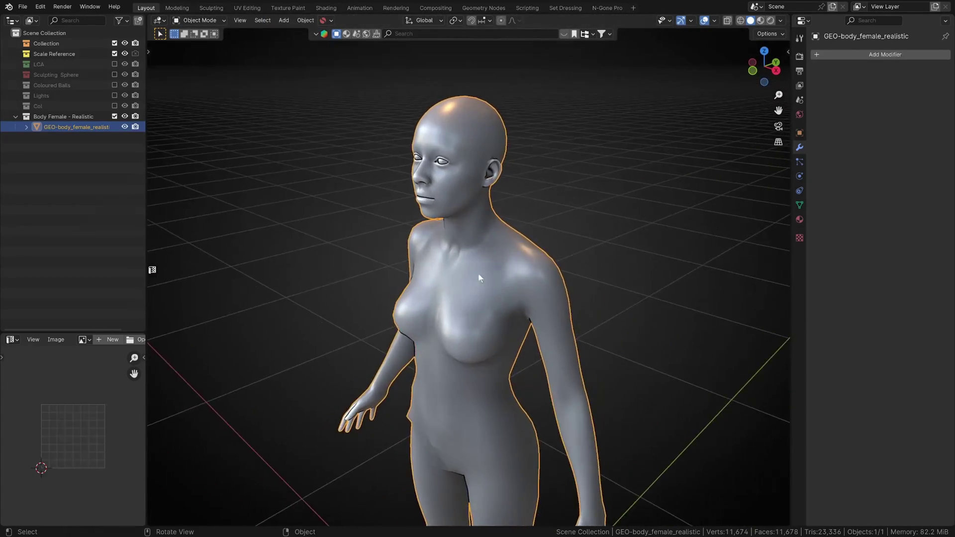
{"action": "scroll", "coordinate": [485, 298], "scroll_direction": "up", "scroll_amount": 5}
{"action": "scroll", "coordinate": [489, 337], "scroll_direction": "down", "scroll_amount": 5}
{"action": "middle_click_drag", "start_coordinate": [488, 337], "coordinate": [503, 362]}
{"action": "key", "text": "Tab"}
{"action": "scroll", "coordinate": [488, 300], "scroll_direction": "down", "scroll_amount": 4}
{"action": "middle_click_drag", "start_coordinate": [489, 309], "coordinate": [496, 342]}
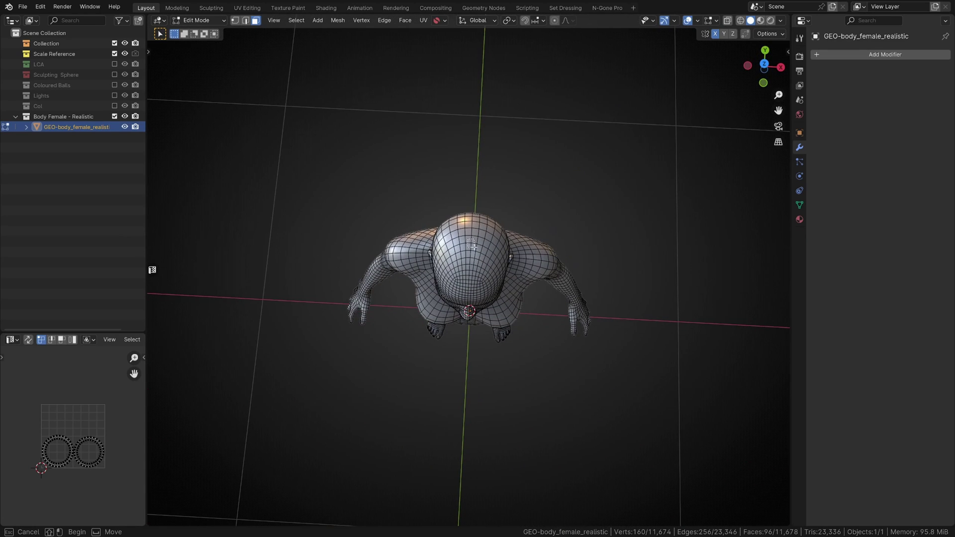
Select the faces on top of the head and grow the selection down over the scalp to around the ears
{"action": "left_click_drag", "start_coordinate": [474, 246], "coordinate": [476, 248]}
{"action": "scroll", "coordinate": [474, 245], "scroll_direction": "up", "scroll_amount": 3}
{"action": "middle_click_drag", "start_coordinate": [472, 242], "coordinate": [470, 230]}
{"action": "key", "text": "ctrl+KP_Add"}
{"action": "key", "text": "ctrl+KP_Add"}
{"action": "key", "text": "ctrl+KP_Add"}
{"action": "key", "text": "ctrl+KP_Add"}
{"action": "key", "text": "ctrl+KP_Add"}
{"action": "key", "text": "ctrl+KP_Add"}
{"action": "key", "text": "ctrl+KP_Add"}
{"action": "key", "text": "ctrl+KP_Add"}
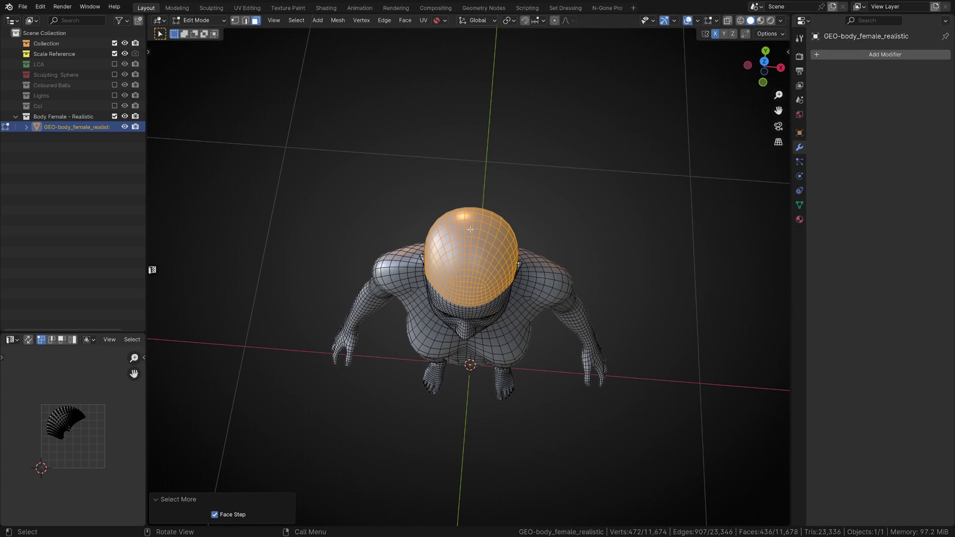
{"action": "middle_click_drag", "start_coordinate": [471, 230], "coordinate": [397, 209]}
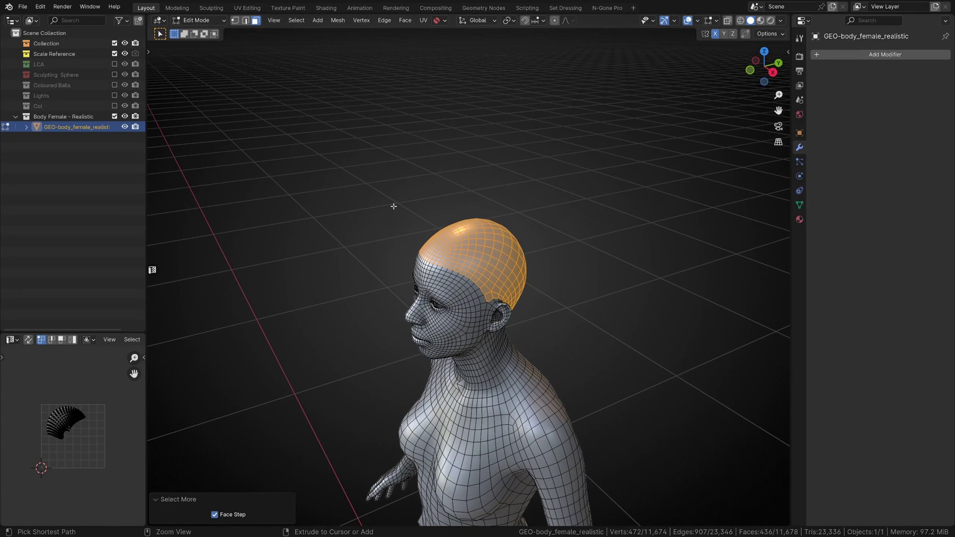
{"action": "key", "text": "ctrl+KP_Add"}
Duplicate the selected scalp faces in place, separate them into their own object and return to Object Mode
{"action": "middle_click_drag", "start_coordinate": [606, 309], "coordinate": [550, 273]}
{"action": "key", "text": "shift+d"}
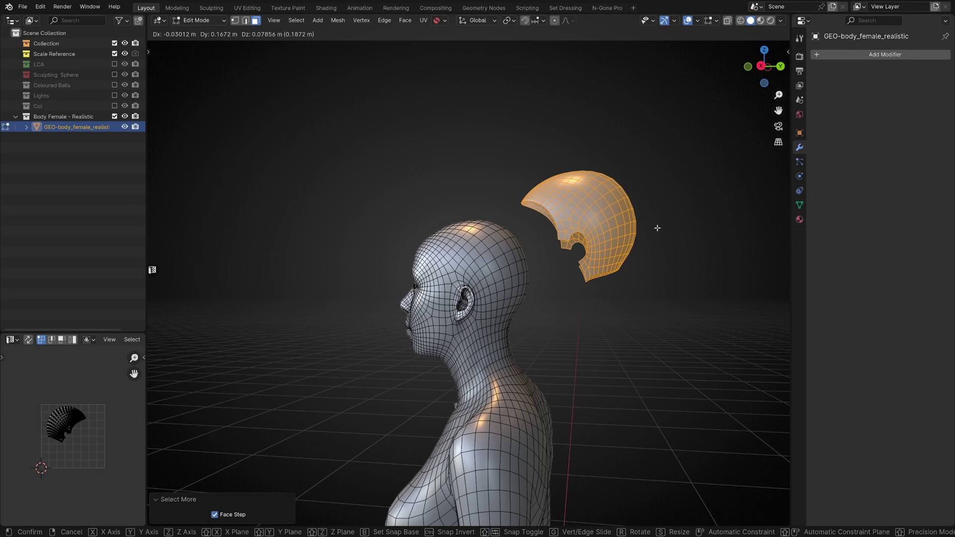
{"action": "right_click", "coordinate": [657, 228]}
{"action": "middle_click_drag", "start_coordinate": [492, 298], "coordinate": [504, 302]}
{"action": "key", "text": "p"}
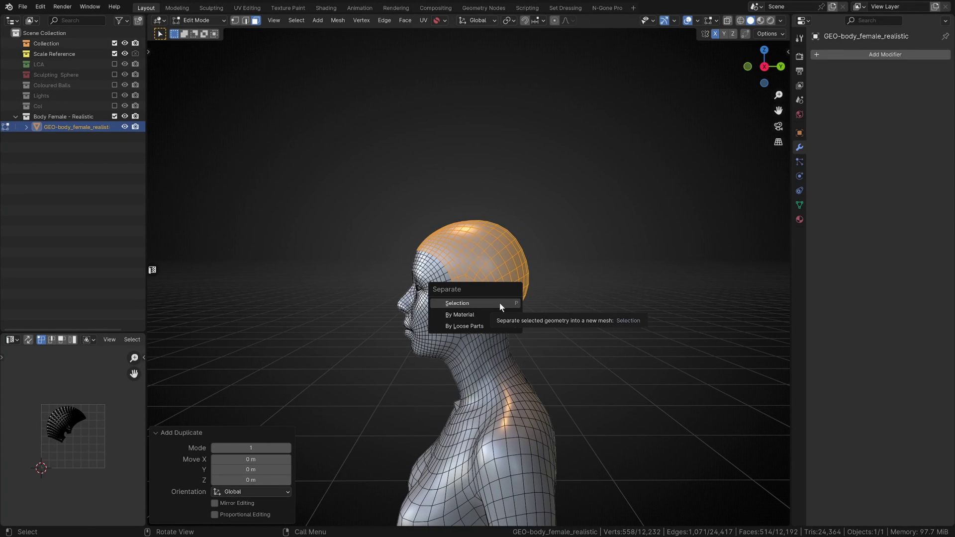
{"action": "left_click", "coordinate": [499, 303]}
{"action": "middle_click_drag", "start_coordinate": [499, 303], "coordinate": [489, 331]}
{"action": "key", "text": "Tab"}
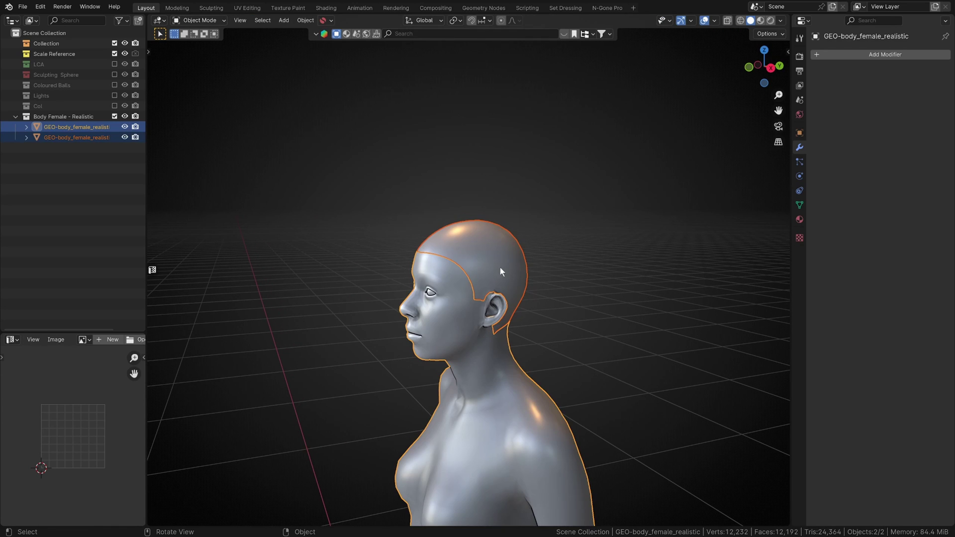
Add a Solidify modifier to the separated scalp piece and adjust its thickness to build a thick shell outward from the head
{"action": "left_click", "coordinate": [500, 264]}
{"action": "middle_click_drag", "start_coordinate": [500, 264], "coordinate": [662, 244]}
{"action": "scroll", "coordinate": [662, 243], "scroll_direction": "up", "scroll_amount": 2}
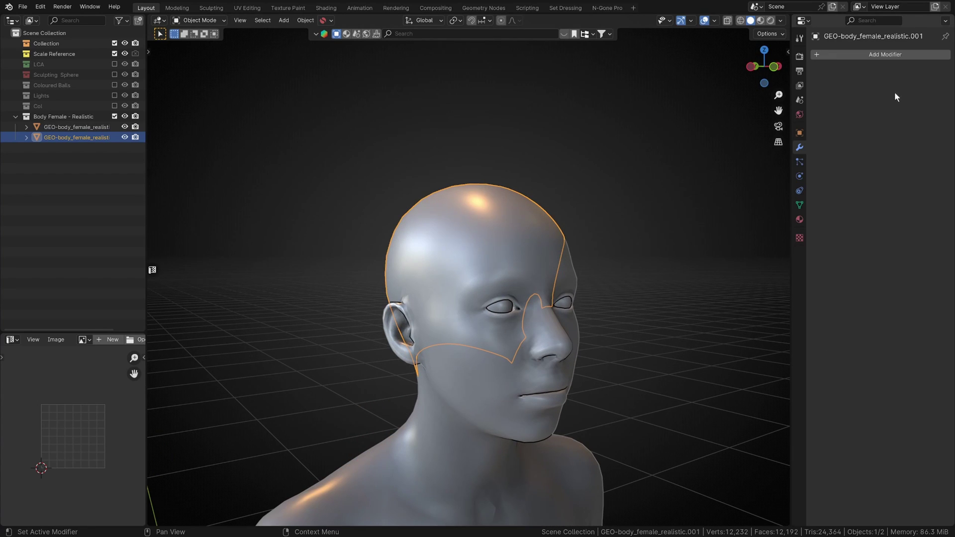
{"action": "left_click", "coordinate": [883, 54]}
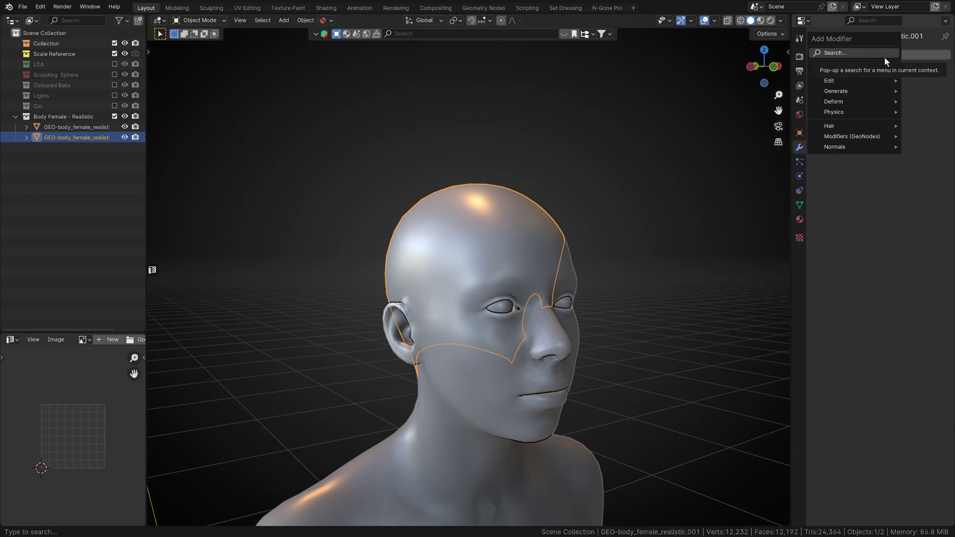
{"action": "type", "text": "soldio"}
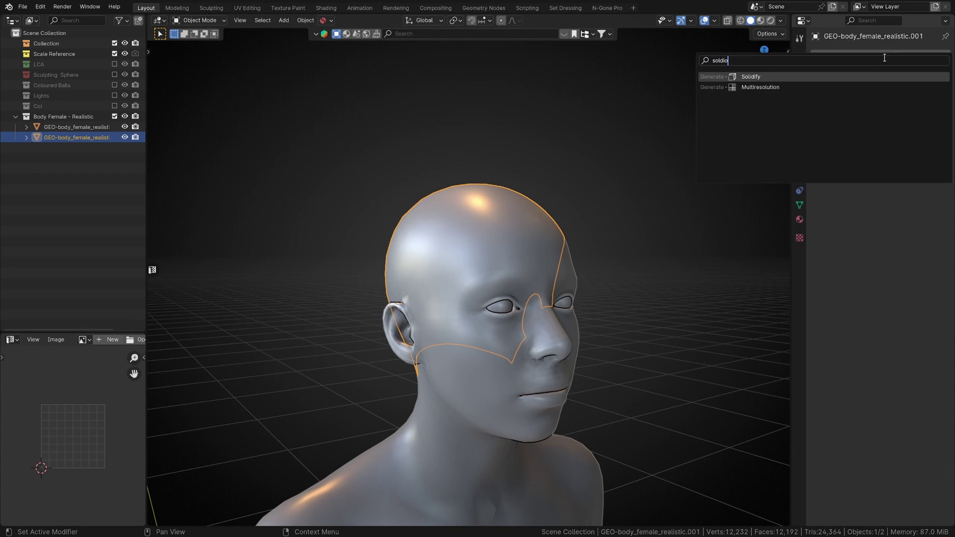
{"action": "left_click", "coordinate": [874, 77]}
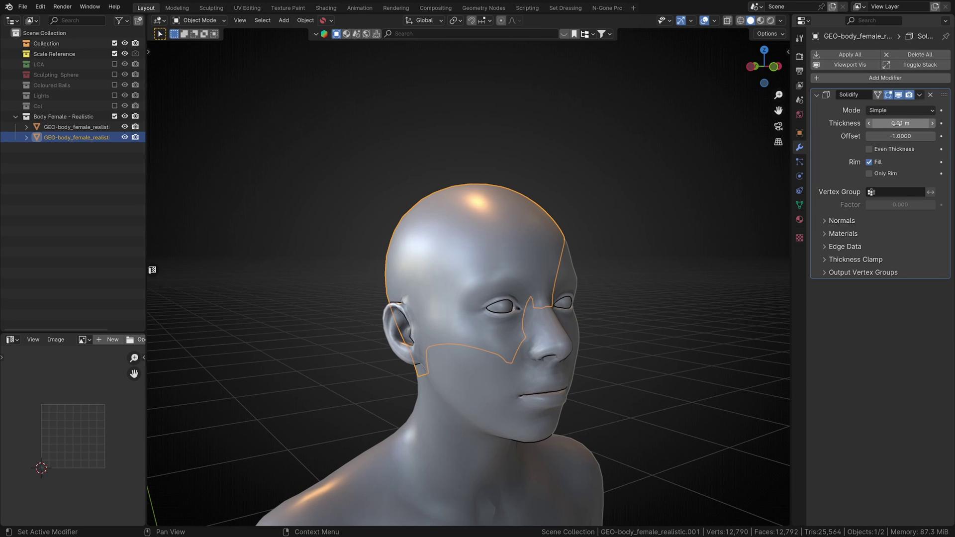
{"action": "mouse_move", "coordinate": [889, 123]}
{"action": "left_mouse_down"}
{"action": "mouse_move", "coordinate": [925, 123]}
{"action": "mouse_move", "coordinate": [880, 123]}
{"action": "mouse_move", "coordinate": [889, 118]}
{"action": "left_mouse_up"}
Add a Smooth by Angle modifier to the thickened scalp shell
{"action": "left_click", "coordinate": [892, 79]}
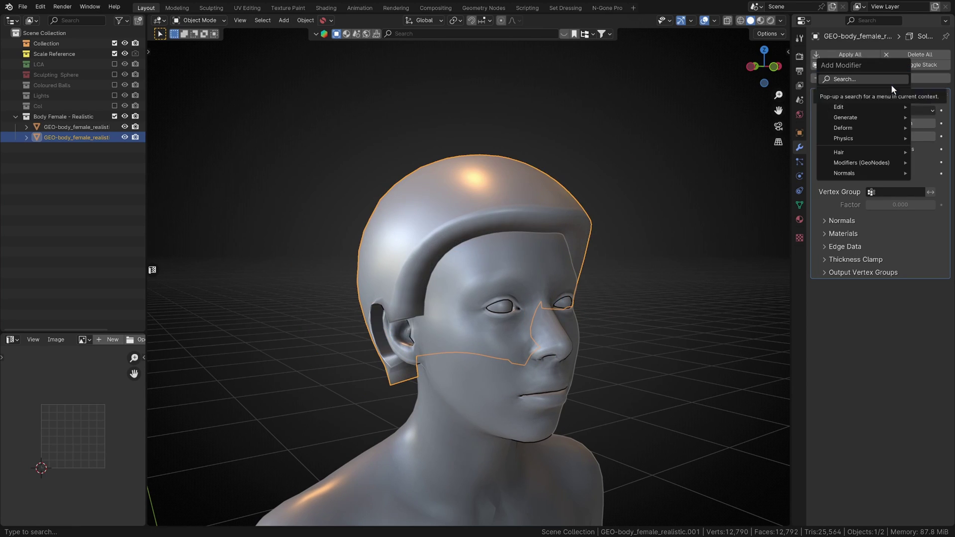
{"action": "type", "text": "smoo"}
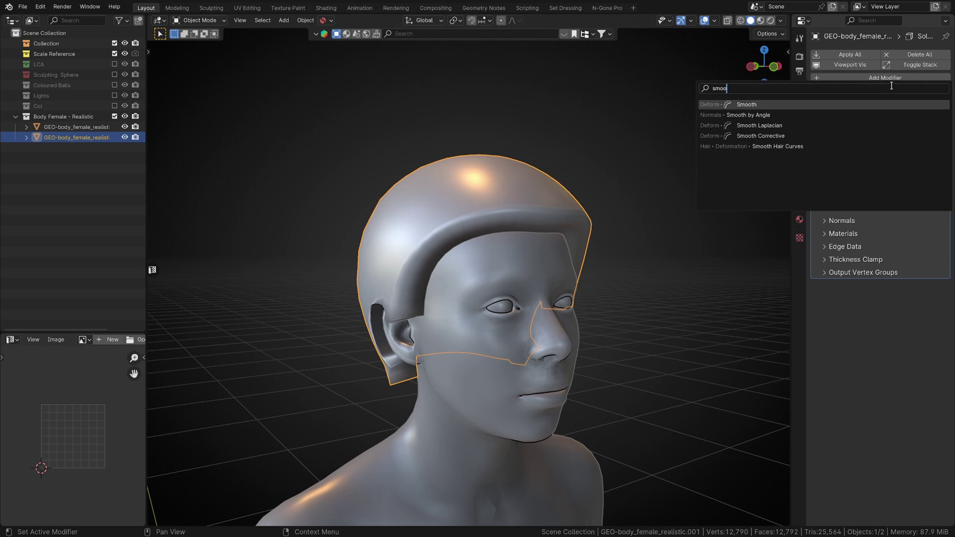
{"action": "key", "text": "Down"}
{"action": "key", "text": "Return"}
Open the scalp shell's mesh in Edit Mode with X-ray display on, viewed from the side
{"action": "middle_click_drag", "start_coordinate": [514, 180], "coordinate": [600, 179]}
{"action": "scroll", "coordinate": [493, 244], "scroll_direction": "up", "scroll_amount": 4}
{"action": "middle_click_drag", "start_coordinate": [492, 245], "coordinate": [473, 246]}
{"action": "scroll", "coordinate": [473, 246], "scroll_direction": "down", "scroll_amount": 1}
{"action": "scroll", "coordinate": [473, 246], "scroll_direction": "up", "scroll_amount": 1}
{"action": "scroll", "coordinate": [513, 255], "scroll_direction": "down", "scroll_amount": 1}
{"action": "key", "text": "Tab"}
{"action": "key", "text": "alt+z"}
{"action": "scroll", "coordinate": [512, 254], "scroll_direction": "down", "scroll_amount": 1}
{"action": "middle_click_drag", "start_coordinate": [513, 254], "coordinate": [506, 271]}
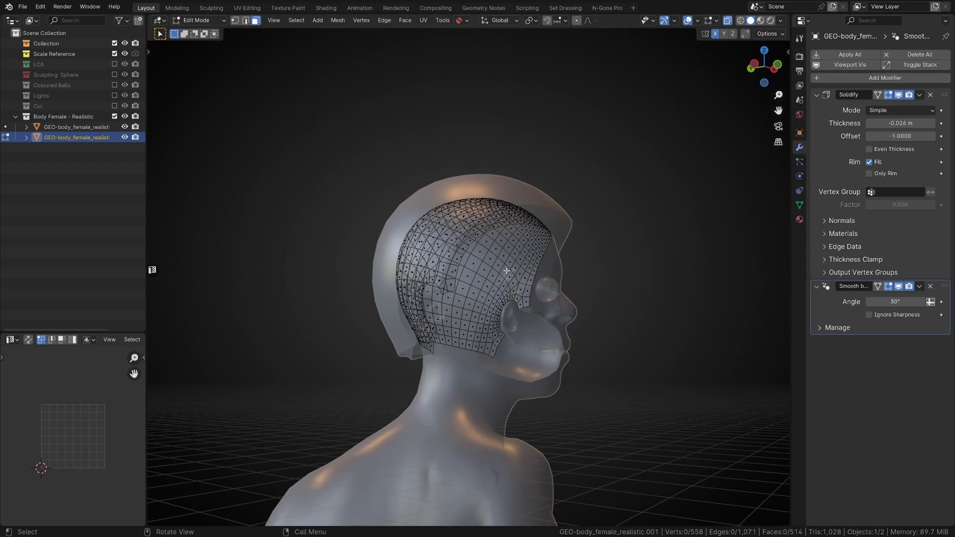
Select the whole scalp mesh, apply Smooth Vertices to it repeatedly to even out its shape, and return to Object Mode
{"action": "key", "text": "a"}
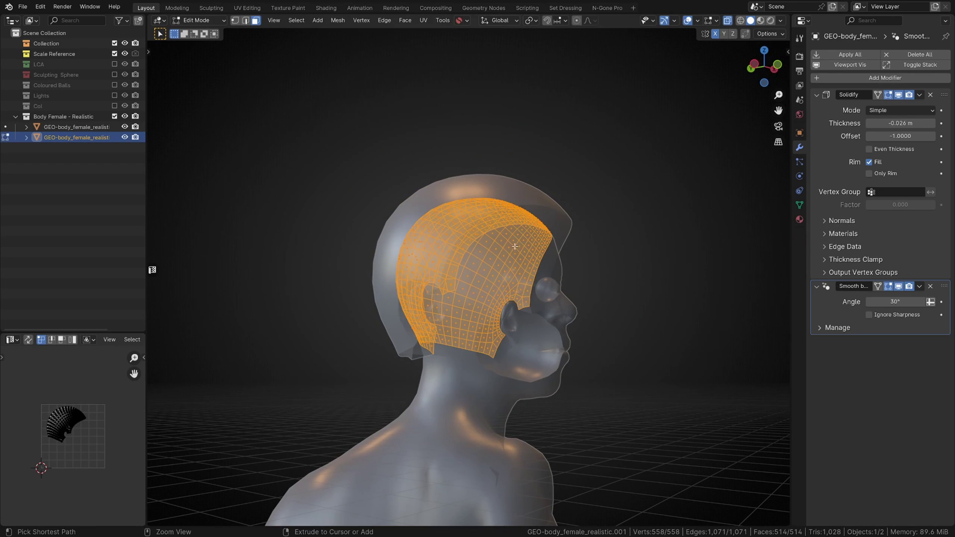
{"action": "key", "text": "ctrl+v"}
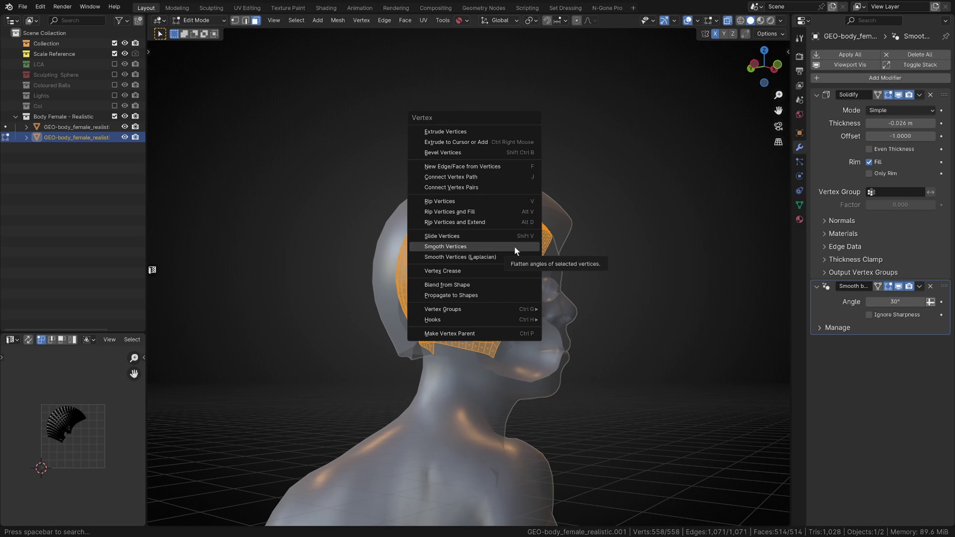
{"action": "left_click", "coordinate": [514, 247]}
{"action": "middle_click_drag", "start_coordinate": [515, 247], "coordinate": [560, 268]}
{"action": "key", "text": "ctrl+v"}
{"action": "left_click", "coordinate": [460, 210]}
{"action": "key", "text": "Tab"}
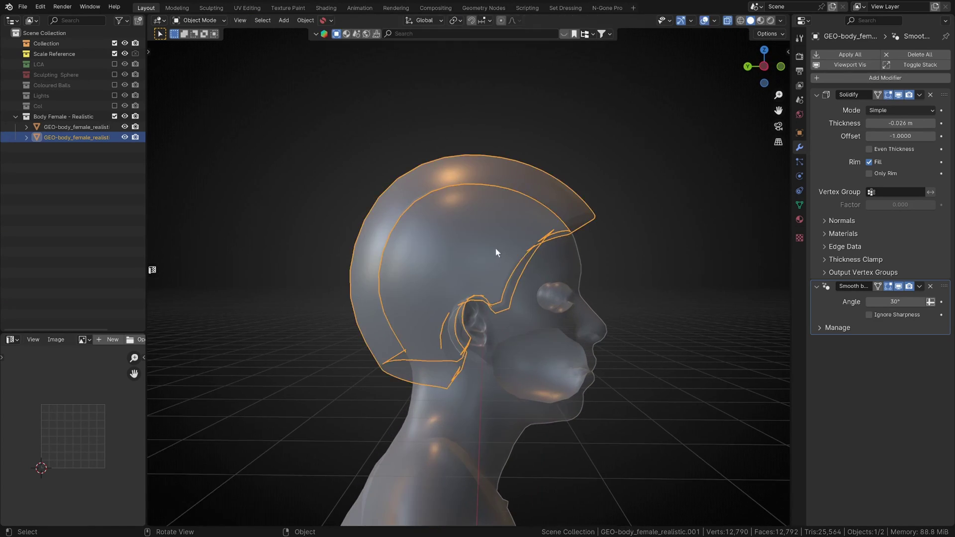
Apply the Solidify and Smooth by Angle modifiers on the helmet shell
{"action": "middle_click_drag", "start_coordinate": [495, 249], "coordinate": [528, 200]}
{"action": "middle_click_drag", "start_coordinate": [430, 236], "coordinate": [811, 124]}
{"action": "key", "text": "ctrl+a"}
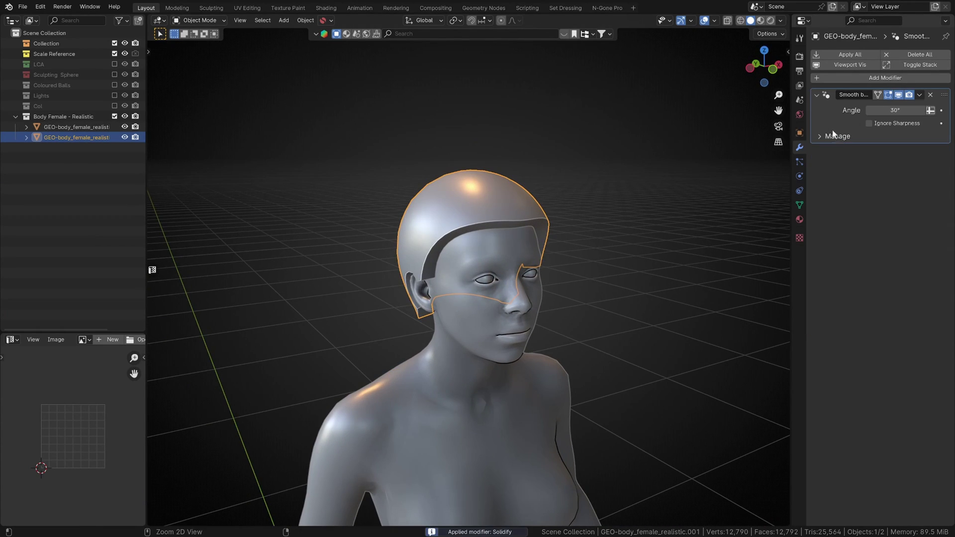
{"action": "key", "text": "ctrl+a"}
Export only the selected helmet as IGES with the refinement level set to Level 1
{"action": "middle_click_drag", "start_coordinate": [455, 249], "coordinate": [434, 249]}
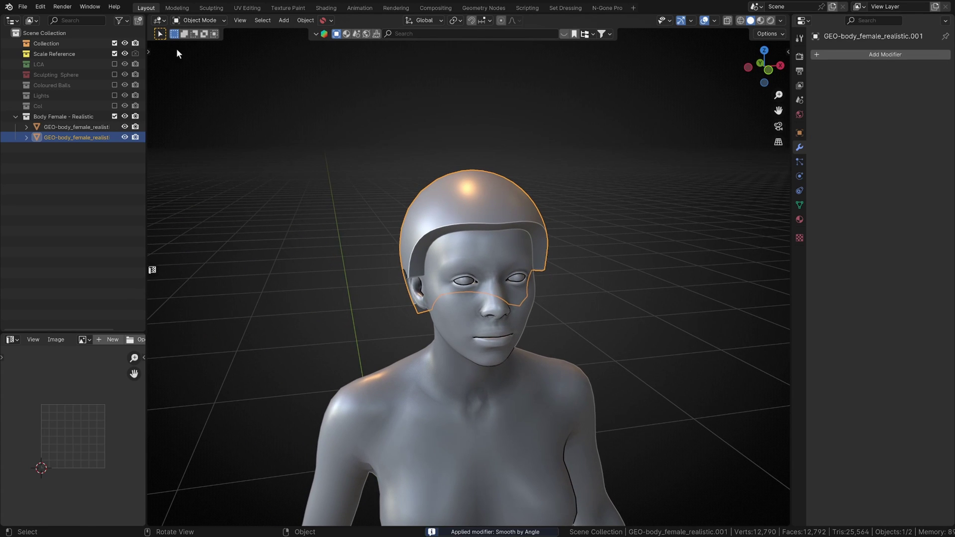
{"action": "middle_click_drag", "start_coordinate": [509, 169], "coordinate": [474, 207]}
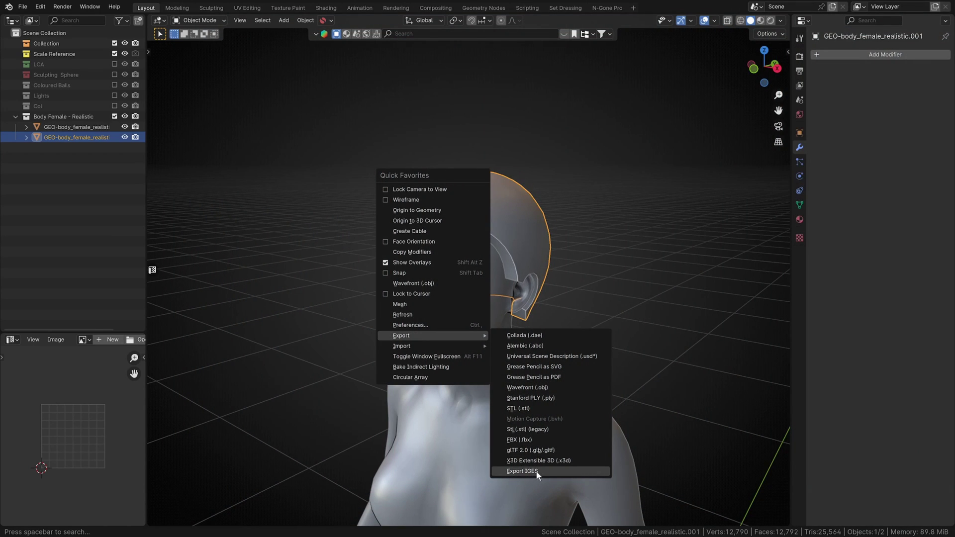
{"action": "left_click", "coordinate": [537, 473]}
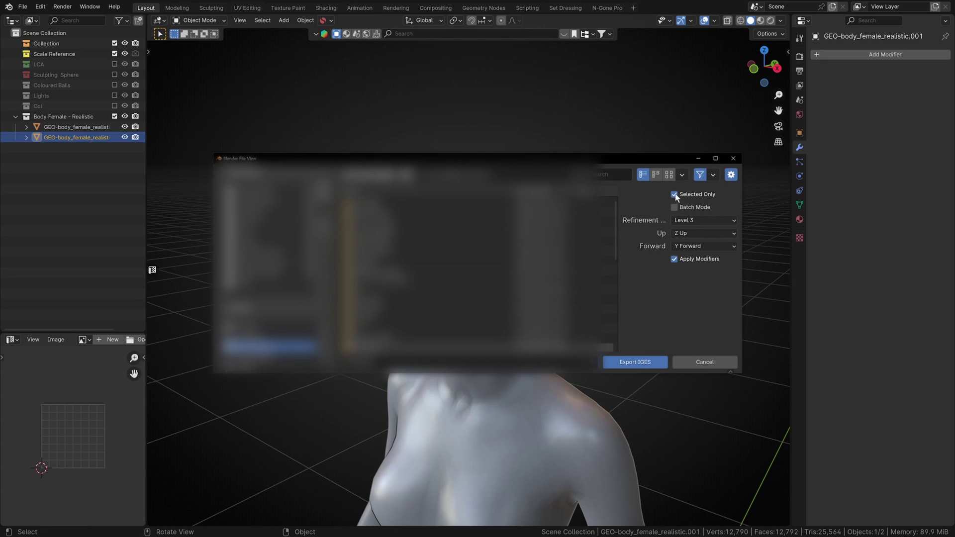
{"action": "left_click", "coordinate": [697, 217]}
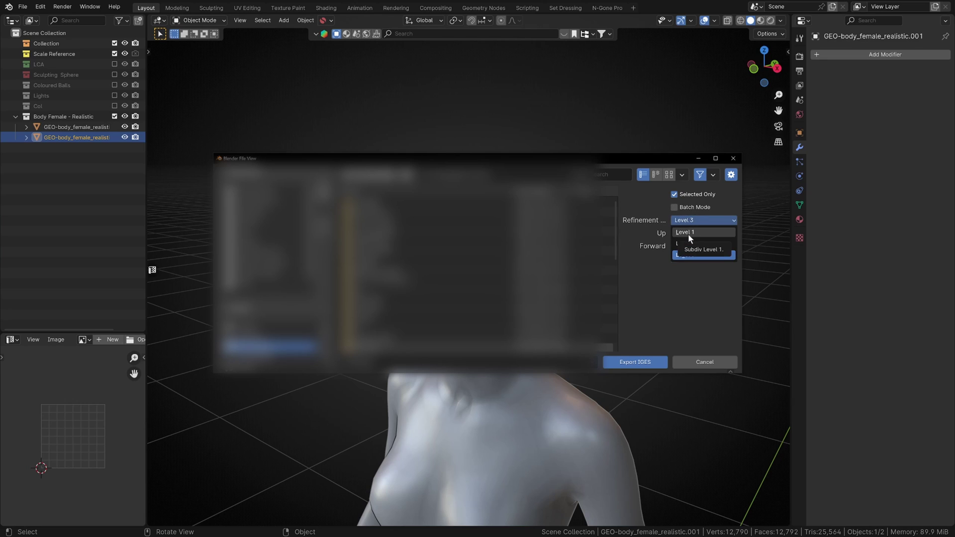
{"action": "left_click", "coordinate": [688, 233]}
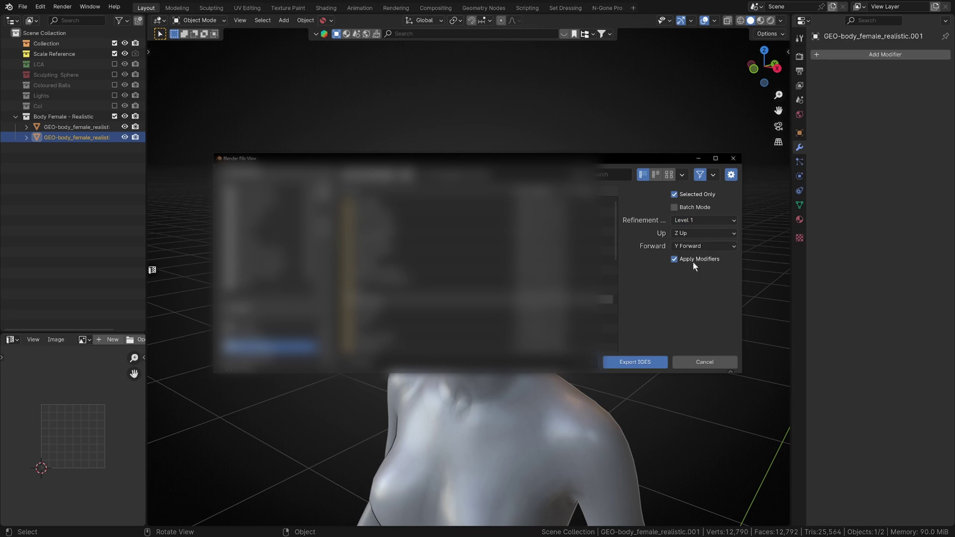
{"action": "left_click", "coordinate": [644, 364]}
Select the female body, start a Wavefront OBJ export and choose the destination folder
{"action": "middle_click_drag", "start_coordinate": [529, 327], "coordinate": [503, 324]}
{"action": "left_click", "coordinate": [502, 324]}
{"action": "key", "text": "q"}
{"action": "mouse_move", "coordinate": [503, 324]}
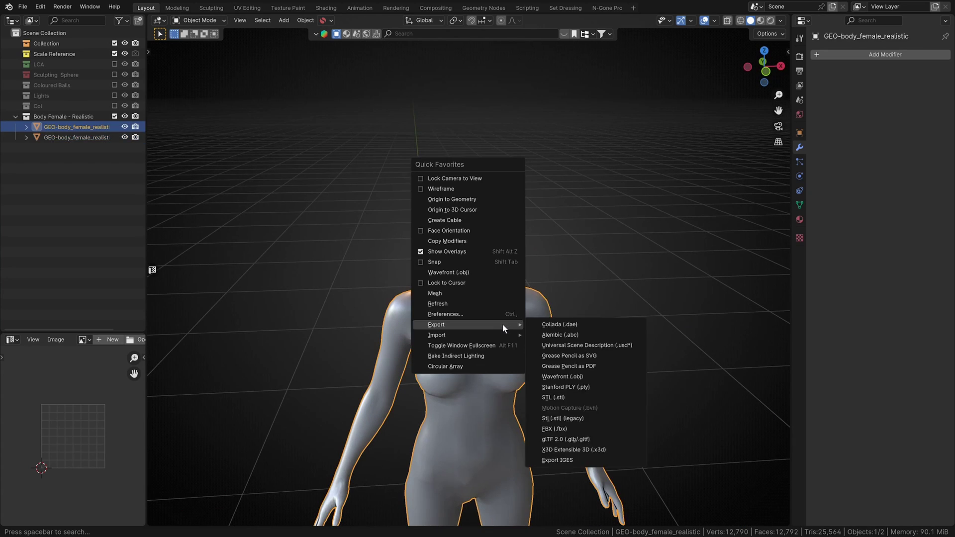
{"action": "left_click", "coordinate": [592, 374]}
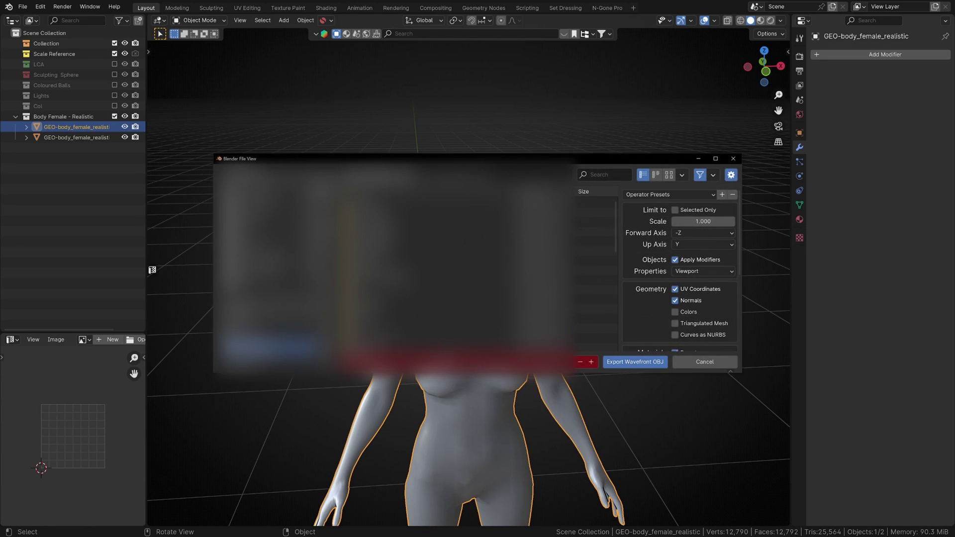
{"action": "left_click", "coordinate": [262, 272]}
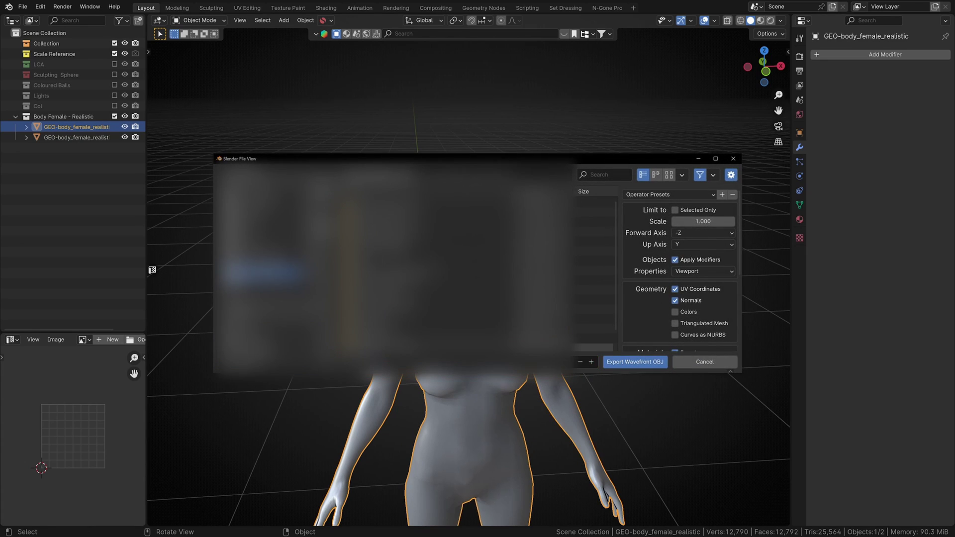
Set the OBJ export's Up Axis to Z, limit it to the selected object and export the body
{"action": "left_click", "coordinate": [699, 233]}
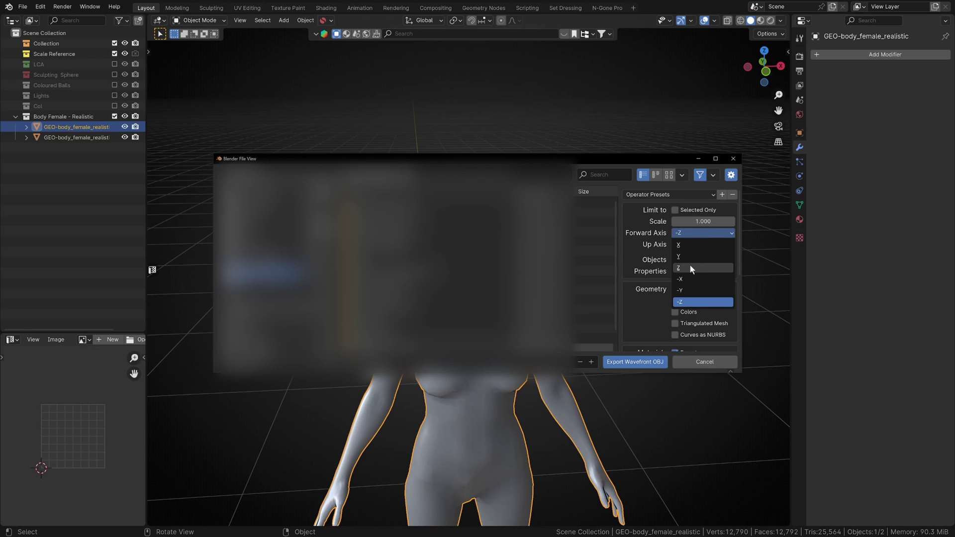
{"action": "left_click", "coordinate": [692, 244]}
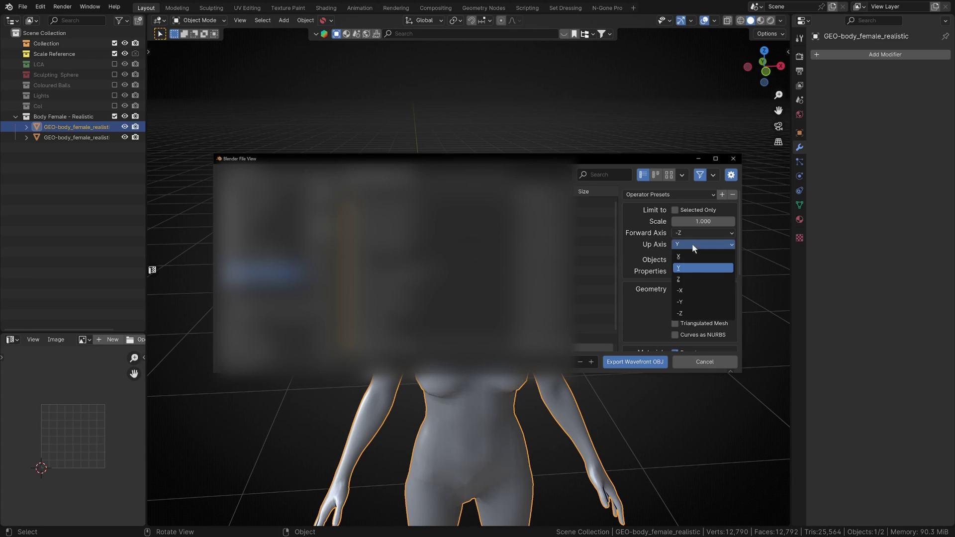
{"action": "left_click", "coordinate": [689, 279]}
{"action": "scroll", "coordinate": [689, 280], "scroll_direction": "down", "scroll_amount": 1}
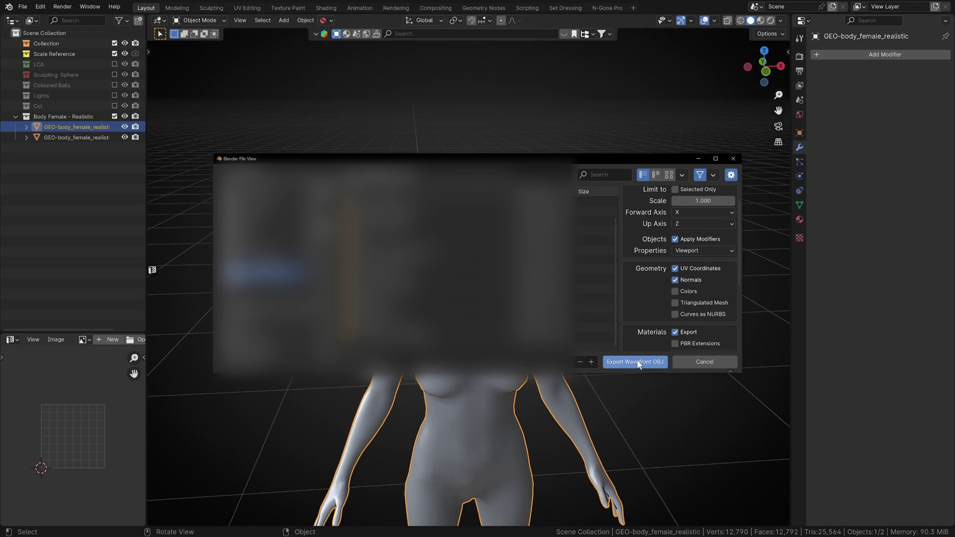
{"action": "scroll", "coordinate": [675, 201], "scroll_direction": "up", "scroll_amount": 1}
{"action": "left_click", "coordinate": [676, 210]}
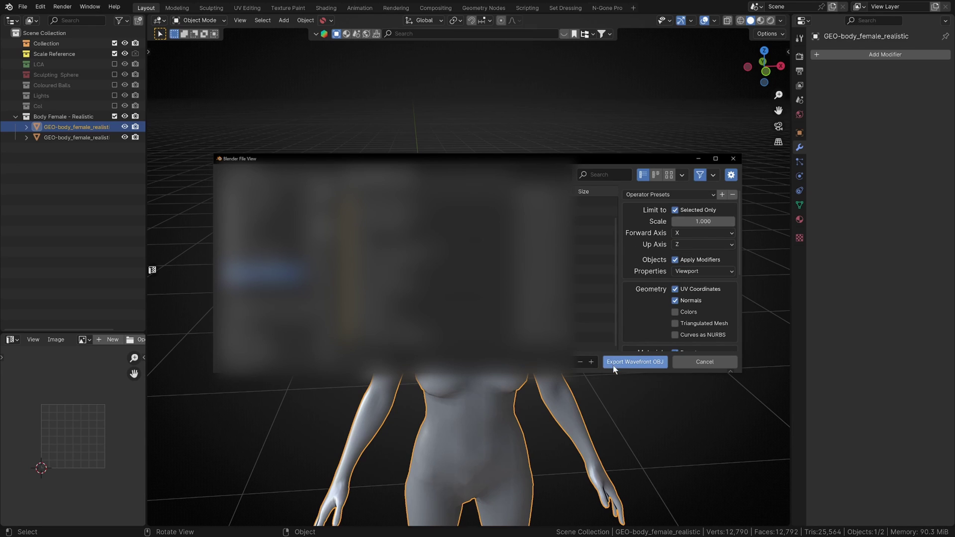
{"action": "left_click", "coordinate": [622, 363]}
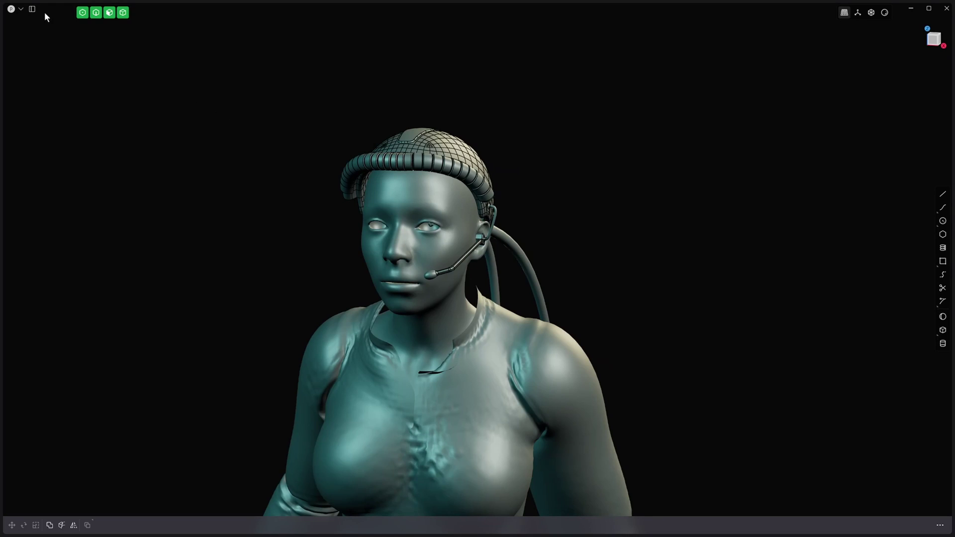
Switch to Plasticity and start a new file in place of the open character scene
{"action": "left_click", "coordinate": [19, 9]}
{"action": "left_click", "coordinate": [22, 17]}
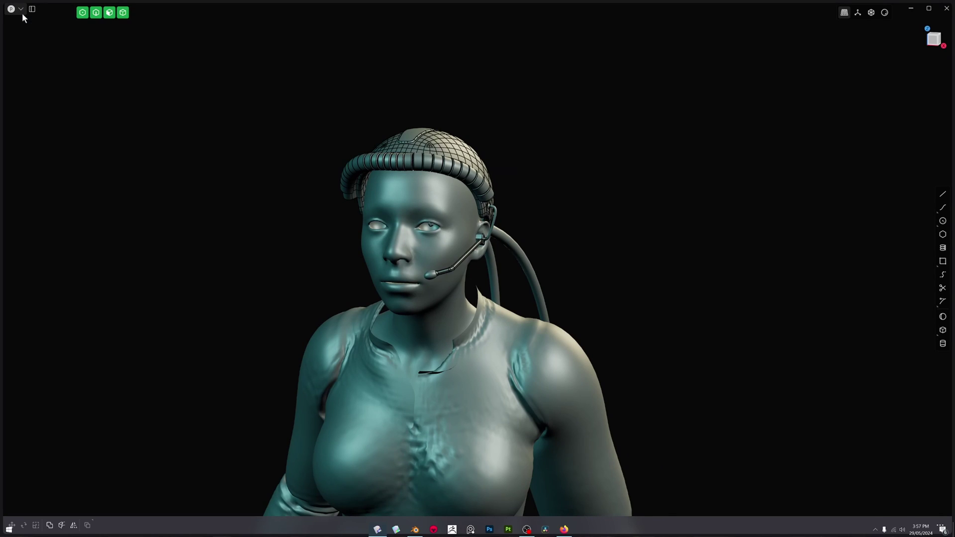
{"action": "left_click", "coordinate": [499, 267]}
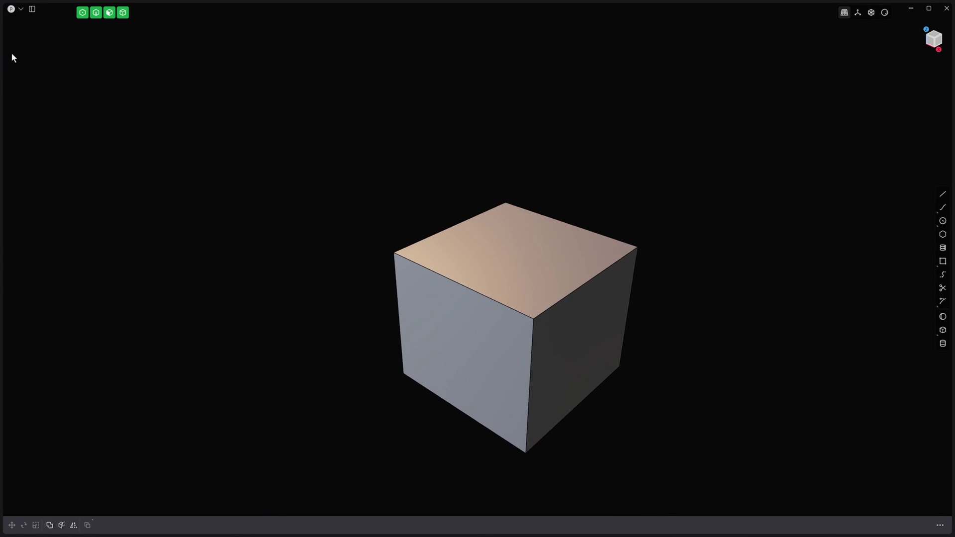
Change the viewport background to a lighter grey in the Appearance preferences
{"action": "left_click", "coordinate": [21, 10]}
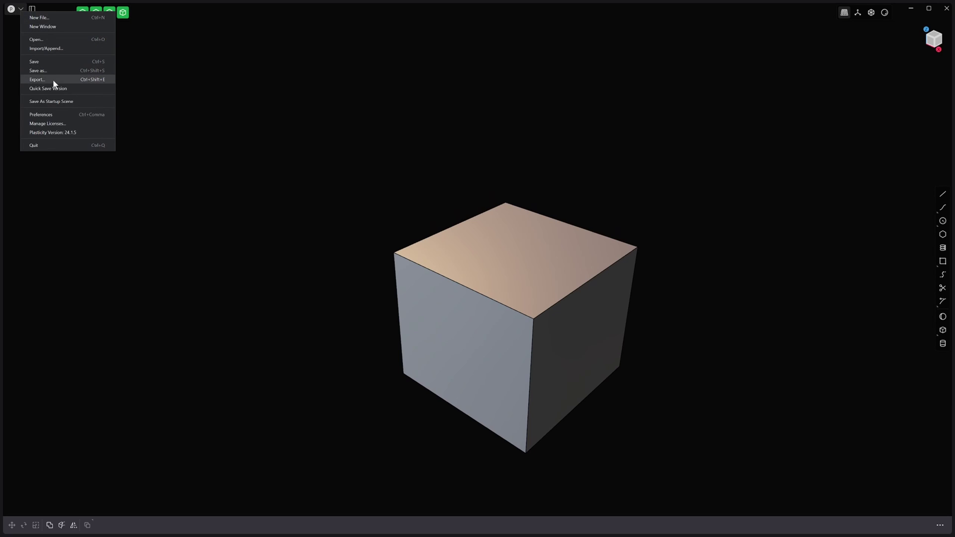
{"action": "left_click", "coordinate": [50, 114]}
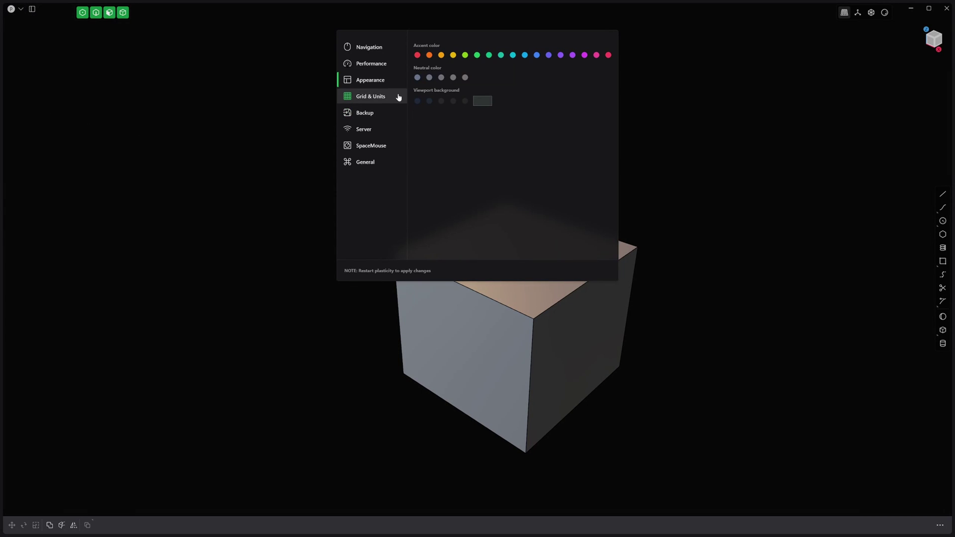
{"action": "left_click", "coordinate": [483, 101]}
{"action": "left_click_drag", "start_coordinate": [481, 133], "coordinate": [467, 150]}
{"action": "left_click", "coordinate": [660, 180]}
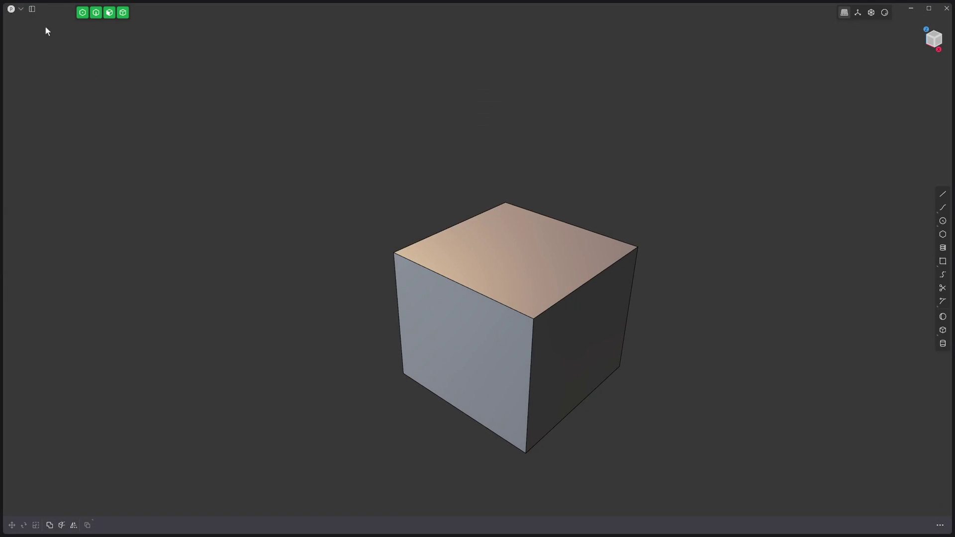
Try the Ultra quality and Extra detail CPU faceting settings in the Performance preferences and set faceting back to Normal
{"action": "left_click", "coordinate": [10, 9]}
{"action": "left_click", "coordinate": [44, 110]}
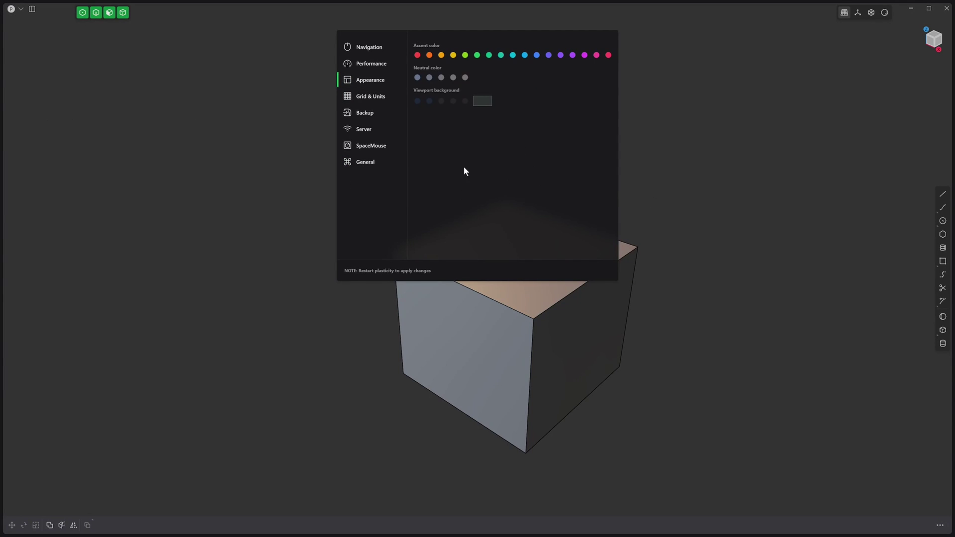
{"action": "left_click", "coordinate": [383, 68]}
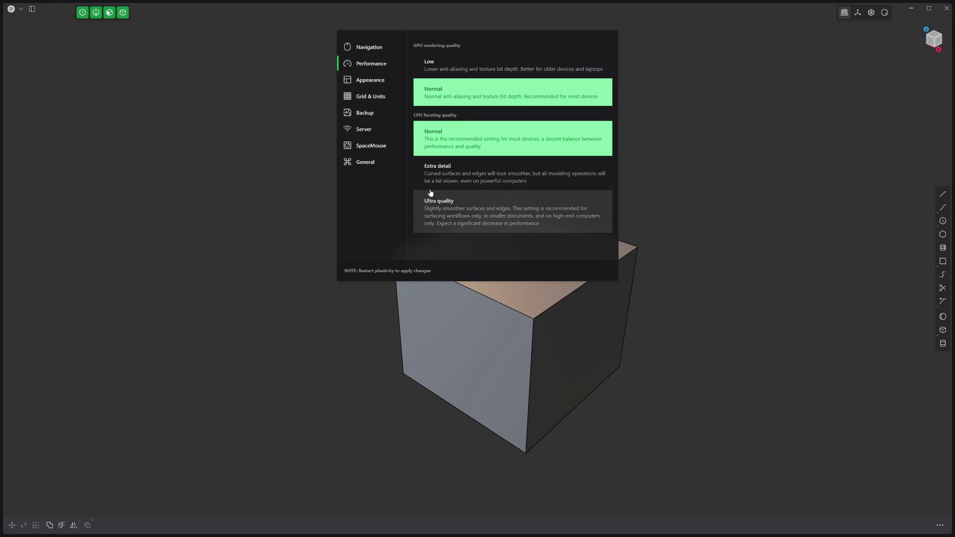
{"action": "left_click", "coordinate": [472, 222]}
{"action": "left_click", "coordinate": [474, 171]}
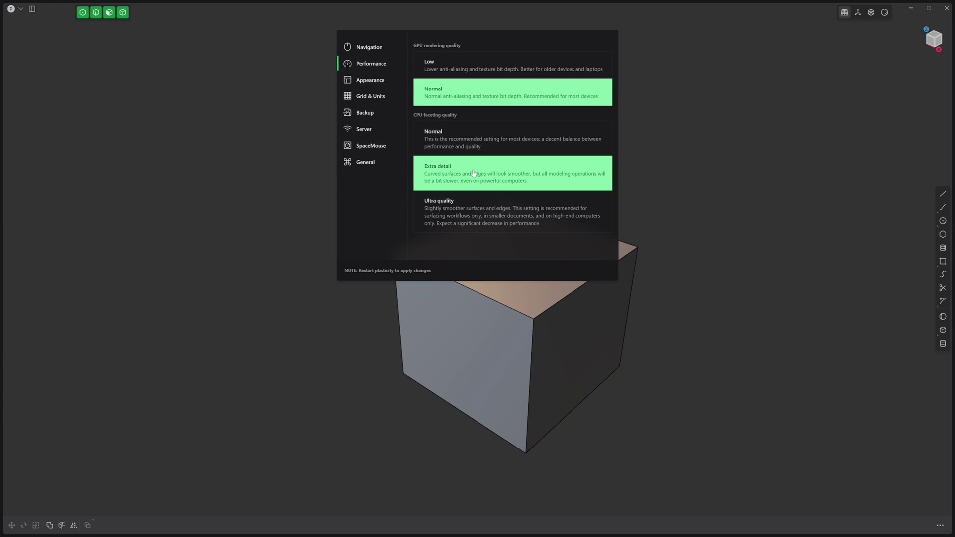
{"action": "left_click", "coordinate": [482, 150]}
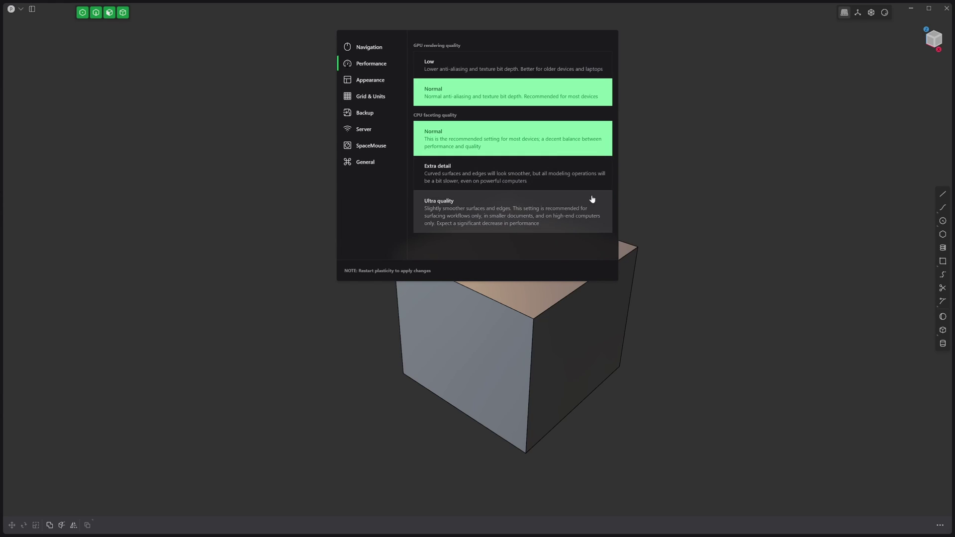
{"action": "left_click", "coordinate": [578, 314]}
Delete the default cube from the new scene
{"action": "middle_click_drag", "start_coordinate": [554, 317], "coordinate": [547, 306]}
{"action": "left_click", "coordinate": [547, 309]}
{"action": "key", "text": "Delete"}
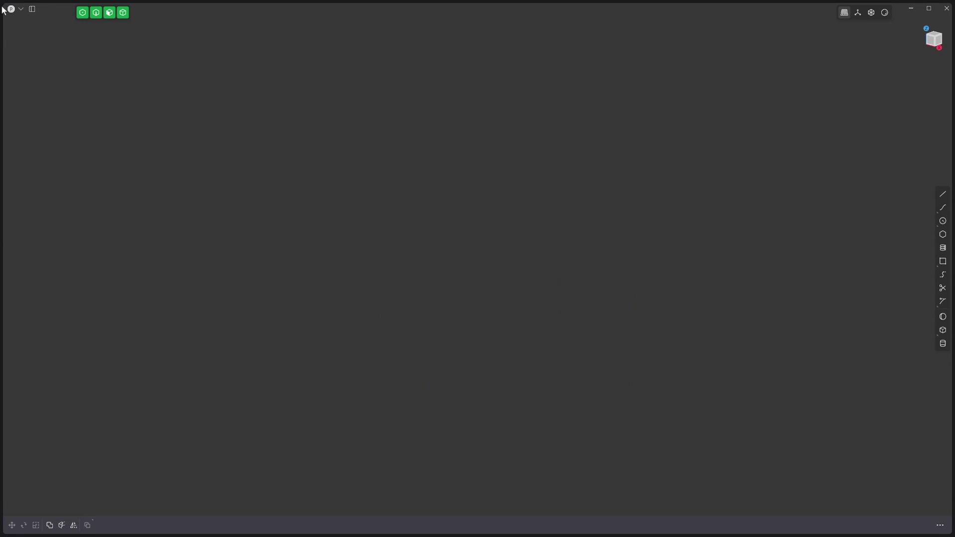
Import the exported helmet IGES file with orientation healing and sewing enabled
{"action": "left_click", "coordinate": [10, 9]}
{"action": "left_click", "coordinate": [36, 47]}
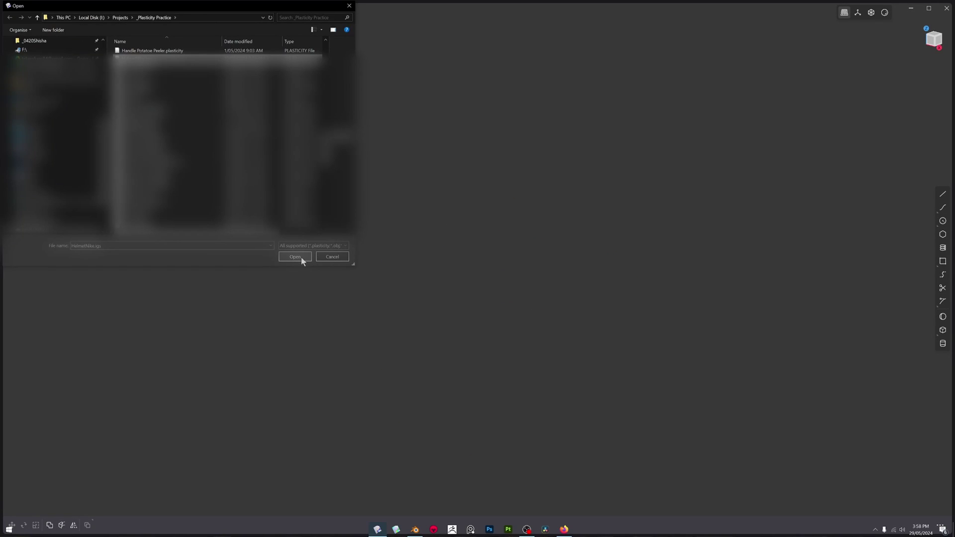
{"action": "left_click", "coordinate": [295, 257]}
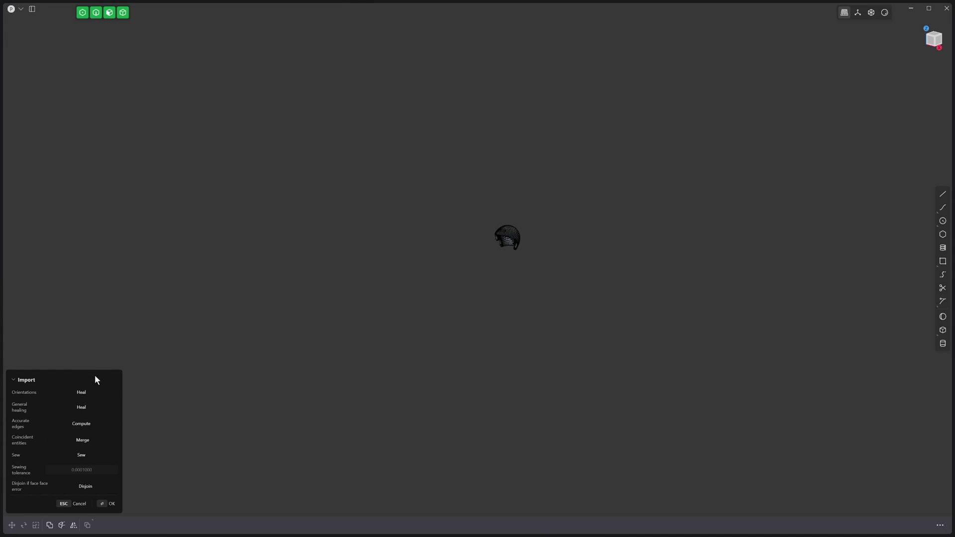
{"action": "scroll", "coordinate": [508, 229], "scroll_direction": "up", "scroll_amount": 6}
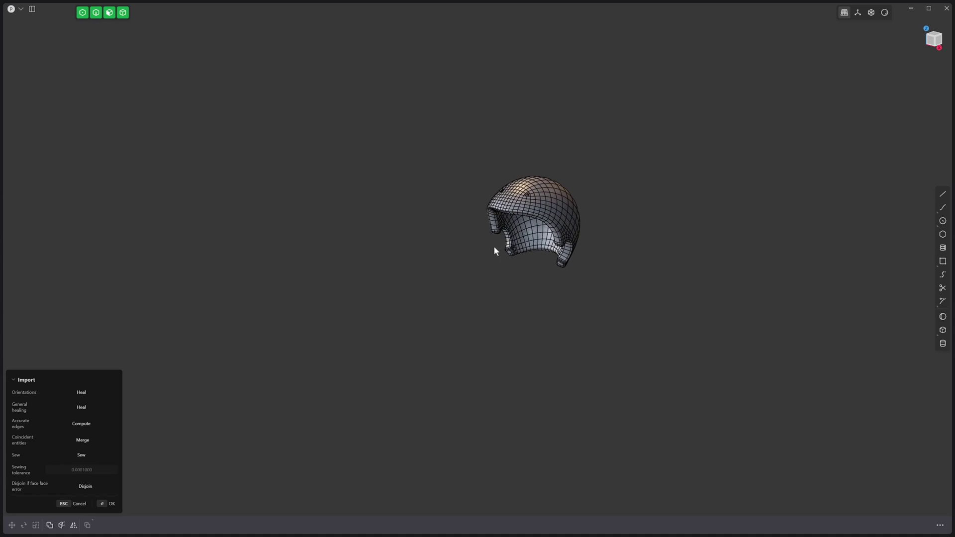
{"action": "middle_click_drag", "start_coordinate": [493, 251], "coordinate": [451, 278], "text": "shift"}
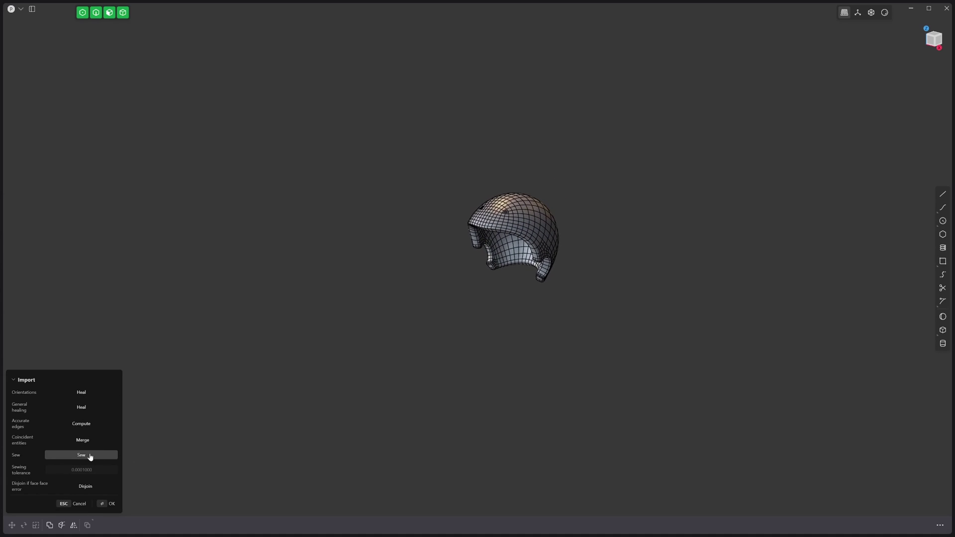
{"action": "left_click", "coordinate": [91, 454]}
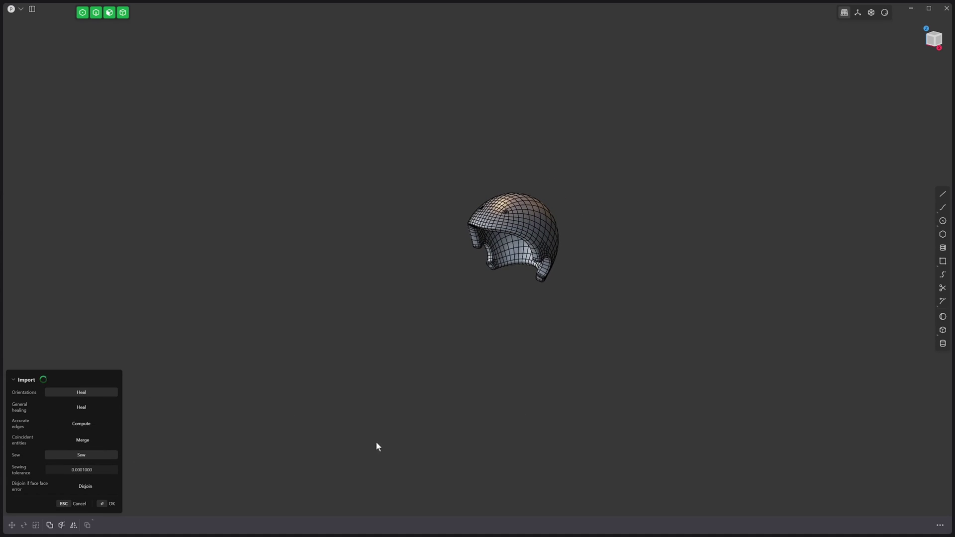
{"action": "scroll", "coordinate": [552, 219], "scroll_direction": "up", "scroll_amount": 3}
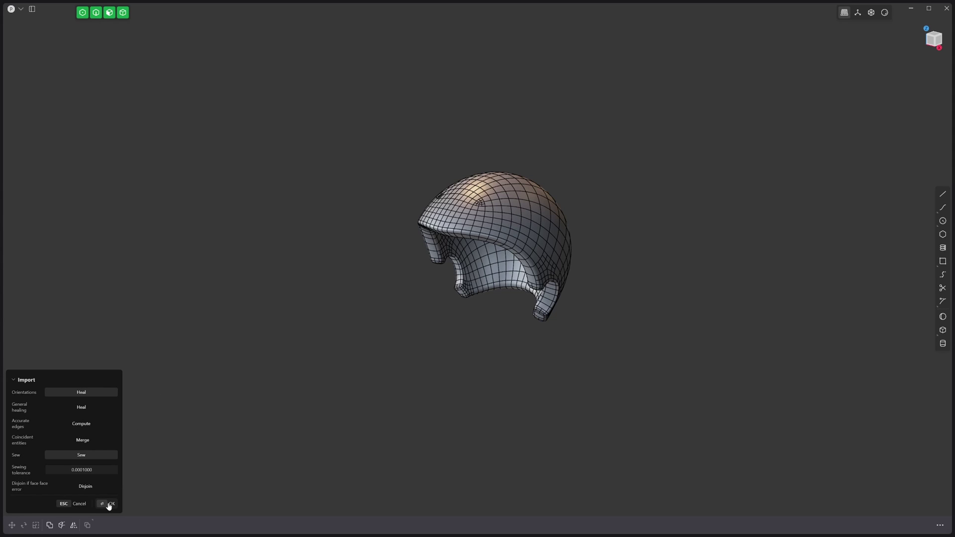
{"action": "left_click", "coordinate": [109, 505]}
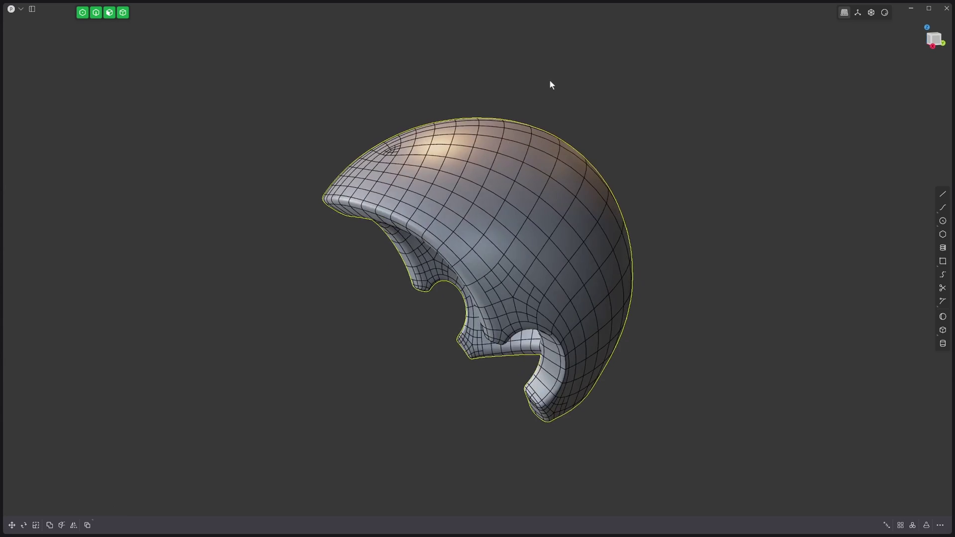
Import the female body OBJ into the scene, trying different units and settling on metres
{"action": "middle_click_drag", "start_coordinate": [549, 79], "coordinate": [550, 126]}
{"action": "key", "text": "q"}
{"action": "key", "text": "Escape"}
{"action": "left_click", "coordinate": [11, 9]}
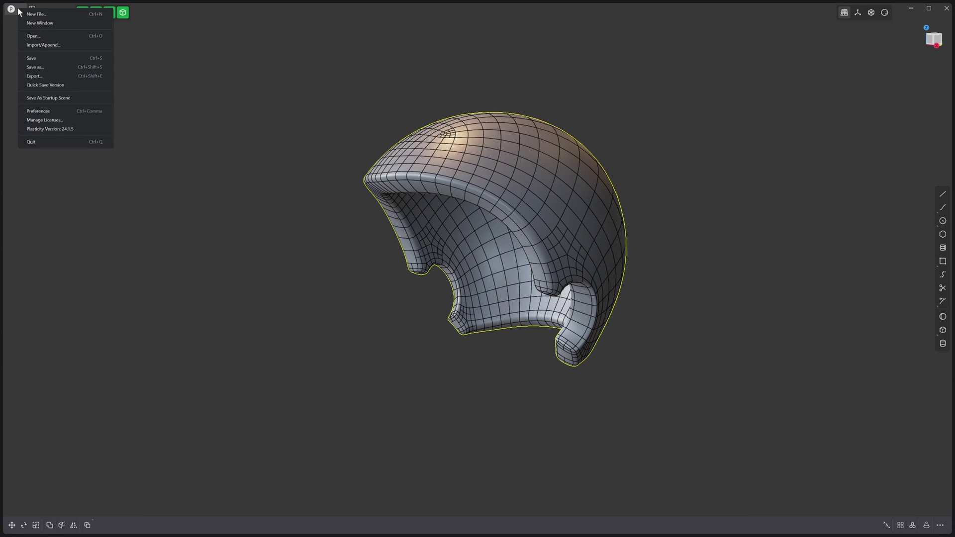
{"action": "left_click", "coordinate": [50, 45]}
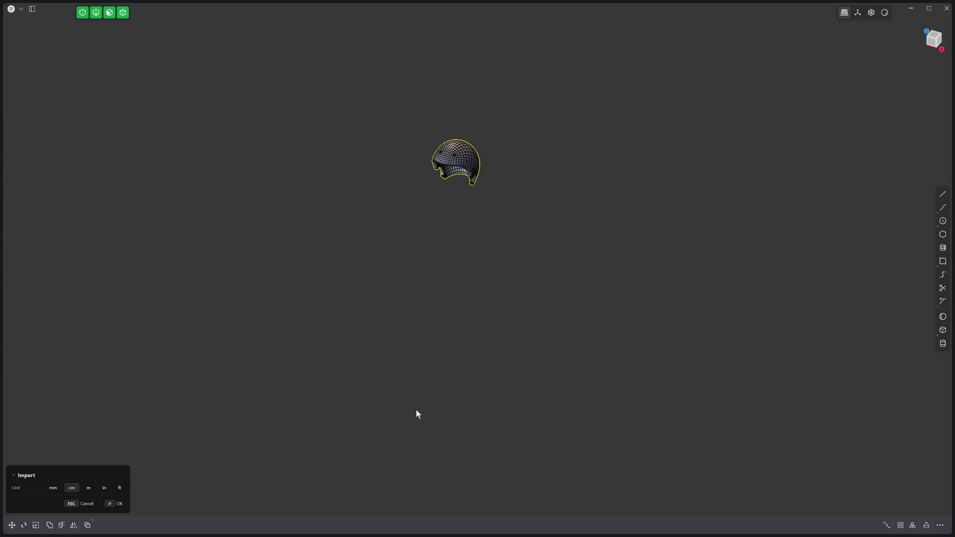
{"action": "left_click", "coordinate": [89, 488]}
{"action": "middle_click_drag", "start_coordinate": [273, 324], "coordinate": [321, 269]}
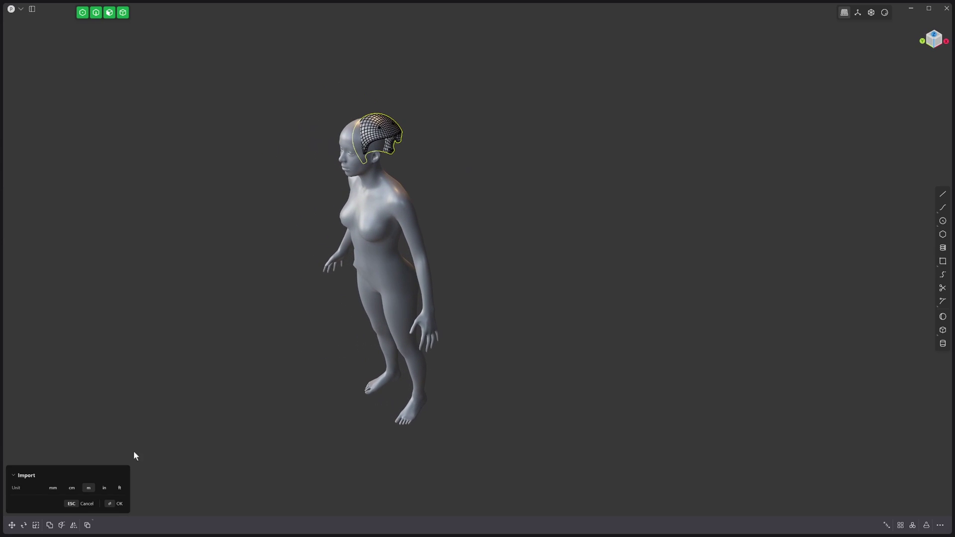
{"action": "left_click", "coordinate": [54, 488]}
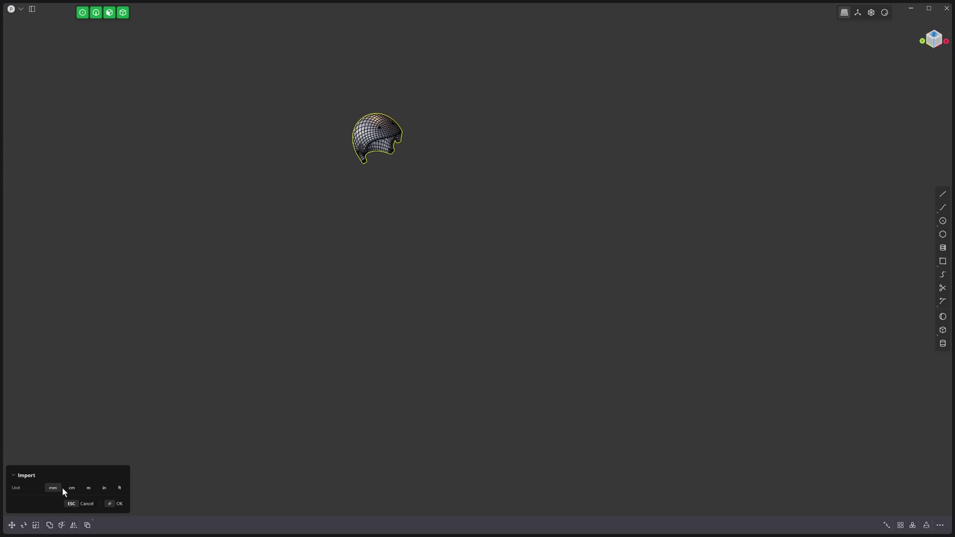
{"action": "left_click", "coordinate": [70, 488]}
{"action": "left_click", "coordinate": [90, 488]}
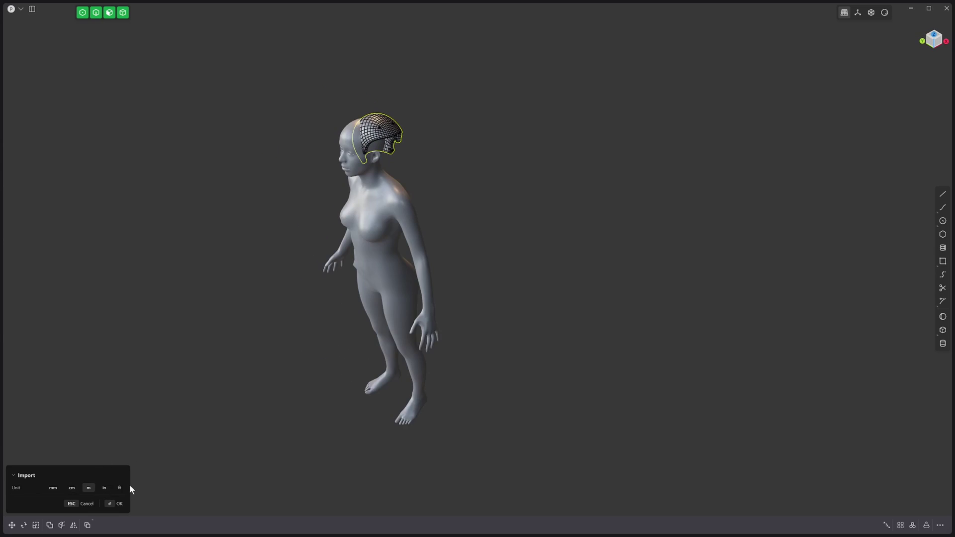
{"action": "left_click", "coordinate": [119, 507]}
Rotate the imported body 90° about the Z axis so the head lines up with the helmet
{"action": "middle_click_drag", "start_coordinate": [388, 224], "coordinate": [347, 246]}
{"action": "scroll", "coordinate": [395, 163], "scroll_direction": "up", "scroll_amount": 5}
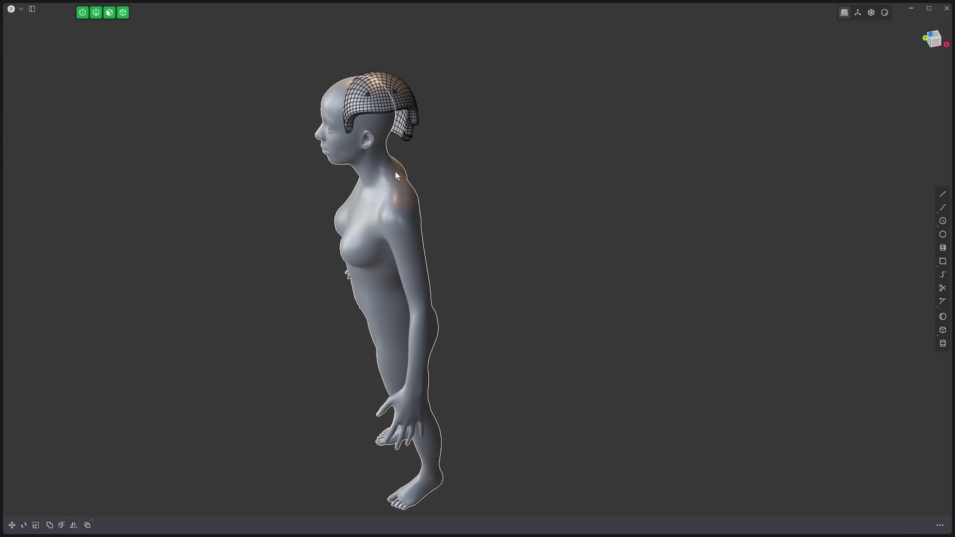
{"action": "type", "text": "rz90"}
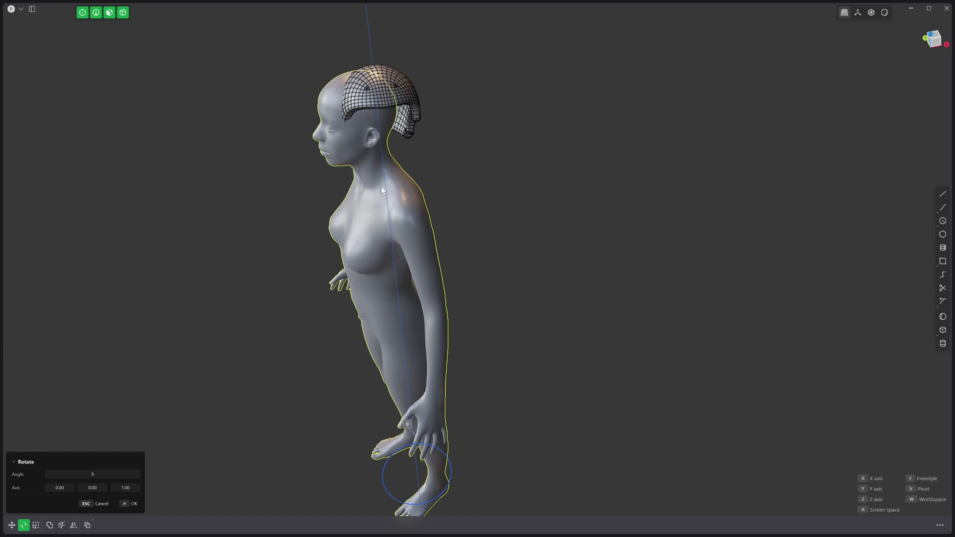
{"action": "key", "text": "Return"}
{"action": "middle_click_drag", "start_coordinate": [507, 140], "coordinate": [288, 151]}
{"action": "key", "text": "Return"}
{"action": "scroll", "coordinate": [465, 100], "scroll_direction": "up", "scroll_amount": 1}
{"action": "scroll", "coordinate": [288, 151], "scroll_direction": "up", "scroll_amount": 3}
{"action": "scroll", "coordinate": [422, 216], "scroll_direction": "up", "scroll_amount": 3}
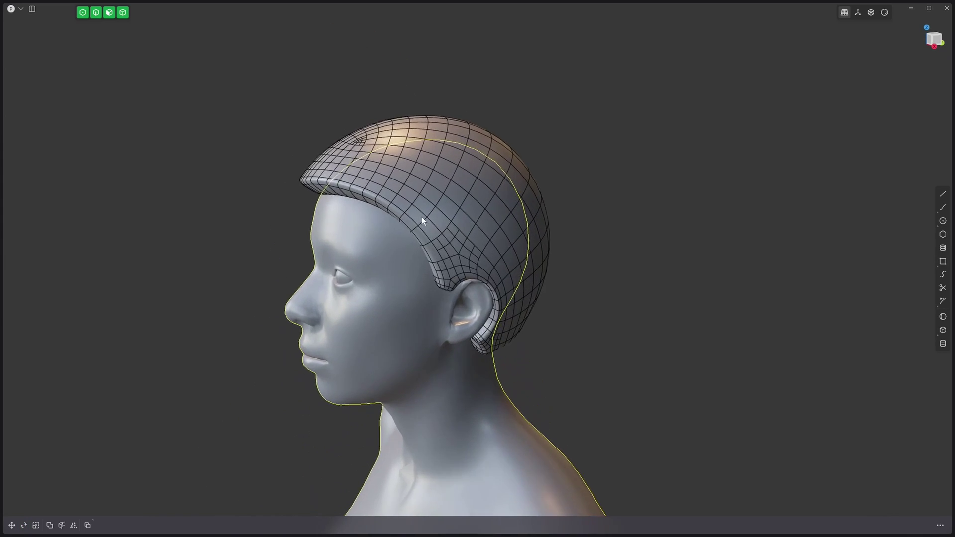
Select a block of adjacent faces on the side of the helmet above and behind the ear
{"action": "middle_click_drag", "start_coordinate": [422, 216], "coordinate": [533, 267]}
{"action": "key", "text": "3"}
{"action": "left_click", "coordinate": [525, 253]}
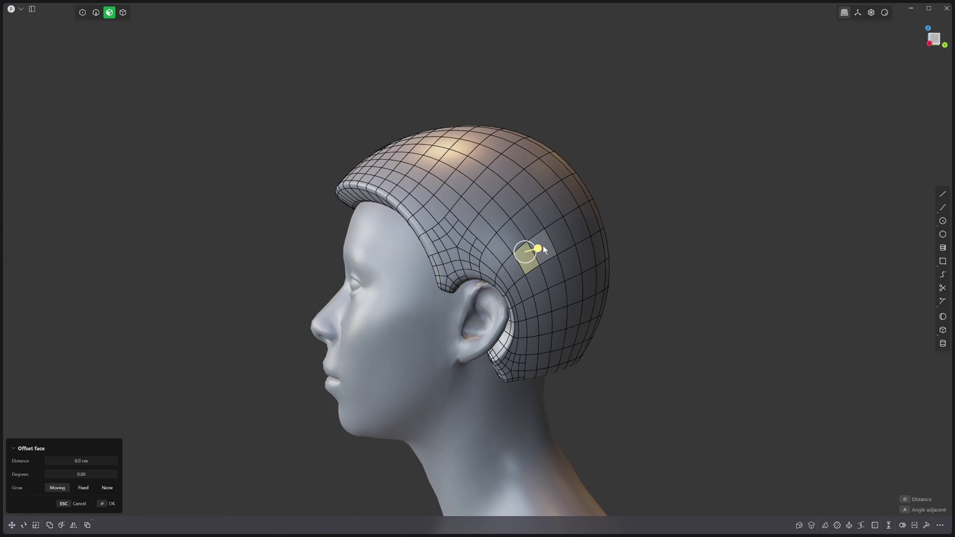
{"action": "left_click", "coordinate": [560, 231]}
{"action": "left_click", "coordinate": [539, 201]}
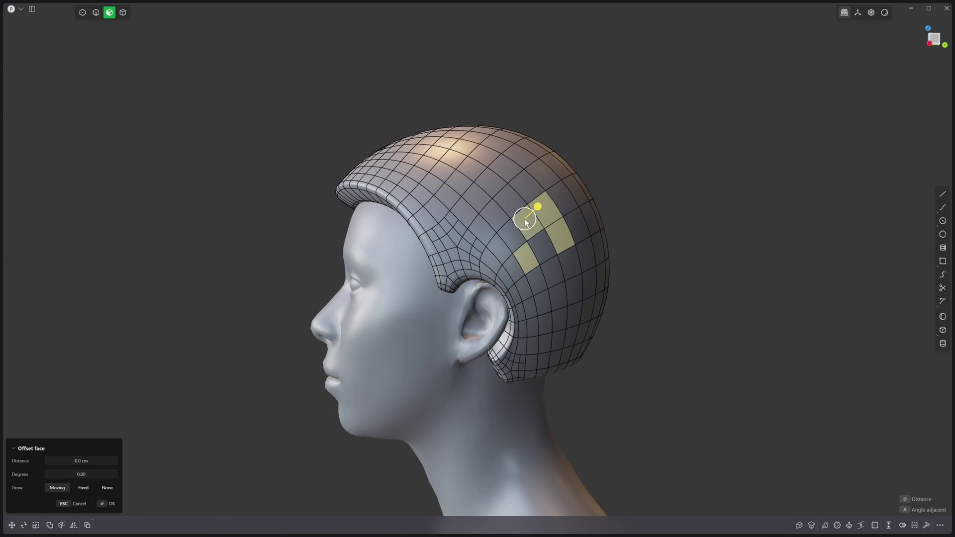
{"action": "left_click_drag", "start_coordinate": [556, 242], "coordinate": [550, 245]}
Try a fillet of about 0.213 cm on the edges around the face block, cancel it and undo the last change
{"action": "middle_click_drag", "start_coordinate": [550, 246], "coordinate": [534, 308]}
{"action": "scroll", "coordinate": [533, 213], "scroll_direction": "up", "scroll_amount": 1}
{"action": "key", "text": "2"}
{"action": "left_click", "coordinate": [546, 200]}
{"action": "scroll", "coordinate": [546, 199], "scroll_direction": "up", "scroll_amount": 1}
{"action": "scroll", "coordinate": [518, 231], "scroll_direction": "up", "scroll_amount": 3}
{"action": "left_click", "coordinate": [495, 253]}
{"action": "left_click", "coordinate": [530, 302]}
{"action": "mouse_move", "coordinate": [597, 283]}
{"action": "middle_mouse_down"}
{"action": "mouse_move", "coordinate": [639, 267]}
{"action": "mouse_move", "coordinate": [608, 274]}
{"action": "middle_mouse_up"}
{"action": "left_click", "coordinate": [611, 274]}
{"action": "mouse_move", "coordinate": [614, 273]}
{"action": "left_mouse_down"}
{"action": "mouse_move", "coordinate": [616, 260]}
{"action": "mouse_move", "coordinate": [617, 279]}
{"action": "left_mouse_up"}
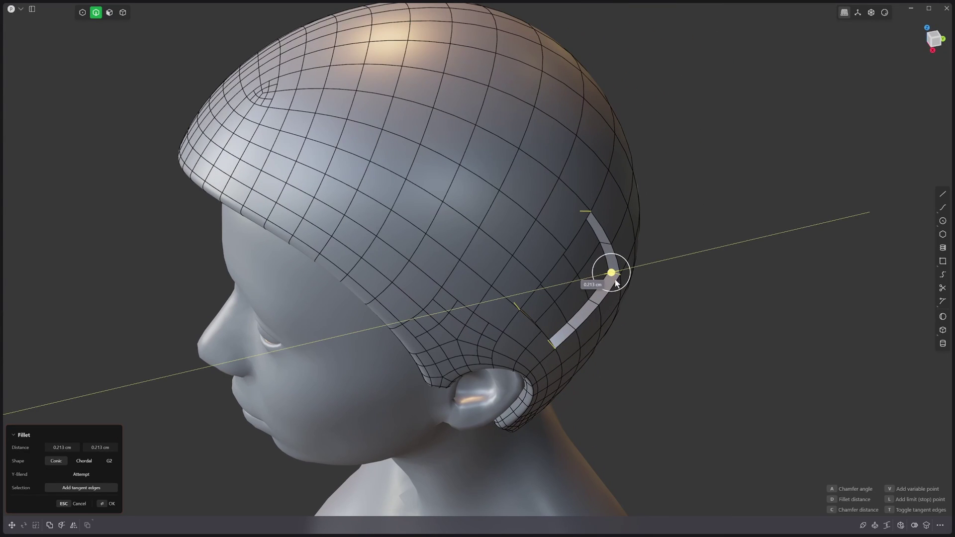
{"action": "key", "text": "Escape"}
{"action": "middle_click_drag", "start_coordinate": [613, 270], "coordinate": [512, 194]}
{"action": "scroll", "coordinate": [551, 223], "scroll_direction": "up", "scroll_amount": 3}
{"action": "key", "text": "ctrl+z"}
{"action": "key", "text": "Escape"}
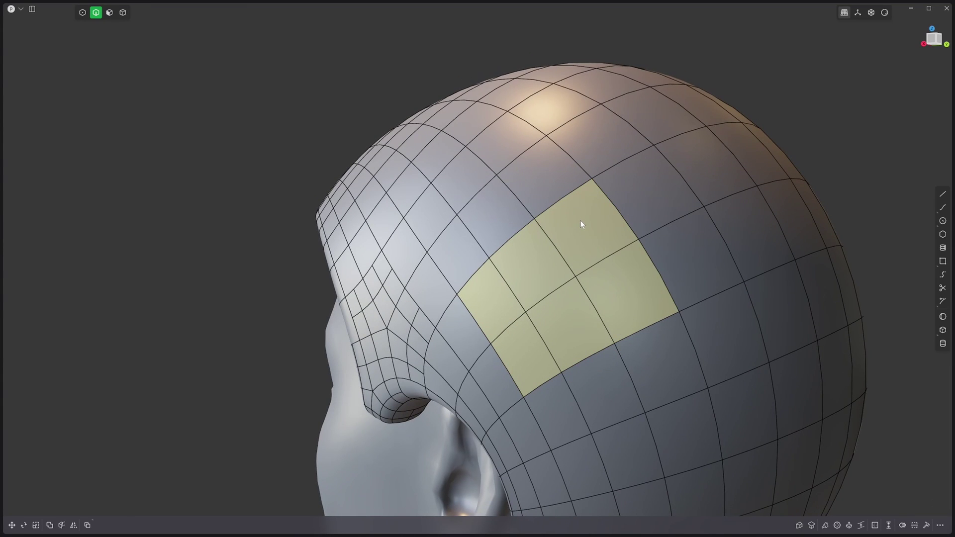
Delete the selected block of helmet faces and patch the opening's edge loop with one surface
{"action": "key", "text": "Delete"}
{"action": "double_click", "coordinate": [561, 199]}
{"action": "key", "text": "e"}
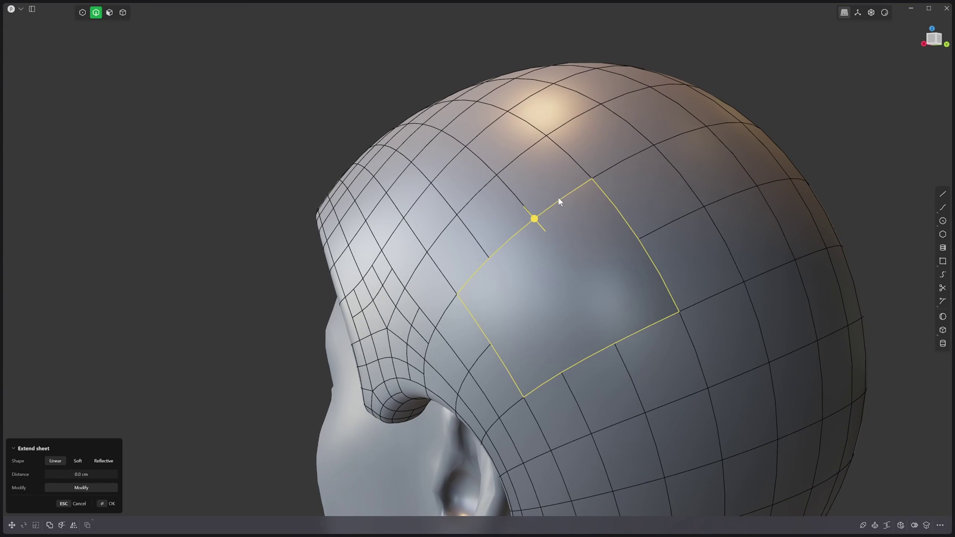
{"action": "key", "text": "p"}
{"action": "scroll", "coordinate": [587, 217], "scroll_direction": "up", "scroll_amount": 1}
{"action": "mouse_move", "coordinate": [588, 216]}
{"action": "middle_mouse_down"}
{"action": "mouse_move", "coordinate": [592, 189]}
{"action": "mouse_move", "coordinate": [589, 221]}
{"action": "middle_mouse_up"}
{"action": "key", "text": "Return"}
Inset the patched face to leave a narrow border around a smaller inner panel
{"action": "key", "text": "3"}
{"action": "left_click", "coordinate": [596, 213]}
{"action": "key", "text": "o"}
{"action": "left_click", "coordinate": [593, 219]}
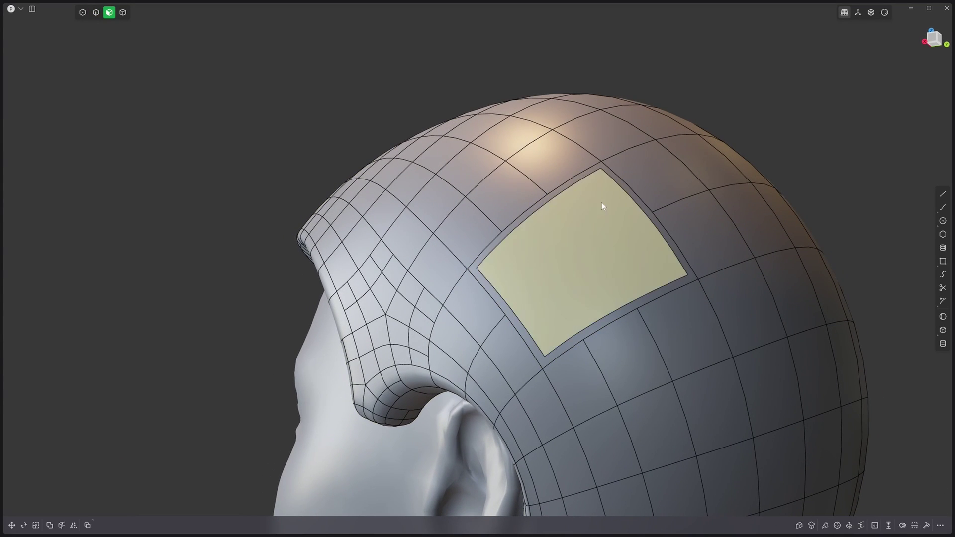
Offset the inner panel face inward to sink a recess into the helmet's side
{"action": "left_click", "coordinate": [602, 202]}
{"action": "key", "text": "2"}
{"action": "left_click", "coordinate": [597, 171]}
{"action": "key", "text": "f"}
{"action": "key", "text": "3"}
{"action": "left_click", "coordinate": [572, 231]}
{"action": "key", "text": "o"}
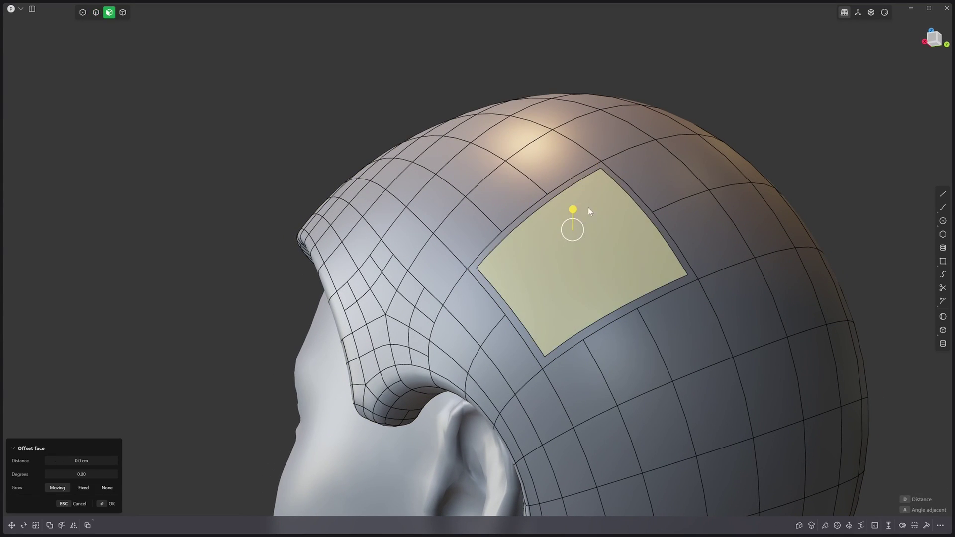
{"action": "left_click_drag", "start_coordinate": [572, 218], "coordinate": [574, 217]}
{"action": "right_click", "coordinate": [574, 216]}
{"action": "left_click", "coordinate": [574, 216]}
Fillet two edges of the recessed panel on the helmet's side
{"action": "middle_click_drag", "start_coordinate": [574, 216], "coordinate": [564, 204]}
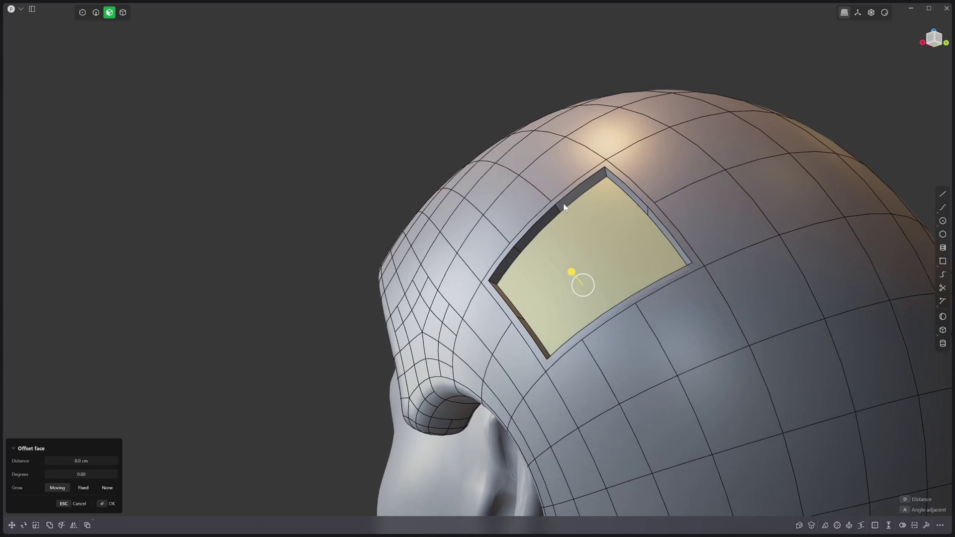
{"action": "scroll", "coordinate": [566, 199], "scroll_direction": "up", "scroll_amount": 2}
{"action": "key", "text": "2"}
{"action": "left_click", "coordinate": [612, 170]}
{"action": "middle_click_drag", "start_coordinate": [612, 170], "coordinate": [625, 224]}
{"action": "scroll", "coordinate": [533, 246], "scroll_direction": "up", "scroll_amount": 1}
{"action": "left_click", "coordinate": [522, 262], "text": "shift"}
{"action": "left_click_drag", "start_coordinate": [627, 225], "coordinate": [626, 222]}
{"action": "right_click", "coordinate": [624, 212]}
Bevel another edge of the recessed panel
{"action": "scroll", "coordinate": [624, 212], "scroll_direction": "down", "scroll_amount": 4}
{"action": "middle_click_drag", "start_coordinate": [625, 212], "coordinate": [550, 183]}
{"action": "left_click", "coordinate": [527, 158]}
{"action": "key", "text": "b"}
{"action": "left_click_drag", "start_coordinate": [527, 159], "coordinate": [547, 149]}
{"action": "right_click", "coordinate": [549, 147]}
Examine the helmet's recess and the surface around it from several sides
{"action": "scroll", "coordinate": [549, 148], "scroll_direction": "down", "scroll_amount": 4}
{"action": "middle_click_drag", "start_coordinate": [604, 291], "coordinate": [681, 304]}
{"action": "scroll", "coordinate": [581, 272], "scroll_direction": "down", "scroll_amount": 2}
{"action": "middle_click_drag", "start_coordinate": [581, 271], "coordinate": [562, 293]}
{"action": "scroll", "coordinate": [484, 261], "scroll_direction": "down", "scroll_amount": 3}
{"action": "scroll", "coordinate": [464, 268], "scroll_direction": "up", "scroll_amount": 2}
{"action": "middle_click_drag", "start_coordinate": [463, 272], "coordinate": [412, 249]}
{"action": "scroll", "coordinate": [373, 257], "scroll_direction": "up", "scroll_amount": 5}
{"action": "scroll", "coordinate": [364, 240], "scroll_direction": "up", "scroll_amount": 3}
Select the cluster of small converging faces at one pole on the helmet's upper front and delete them
{"action": "key", "text": "4"}
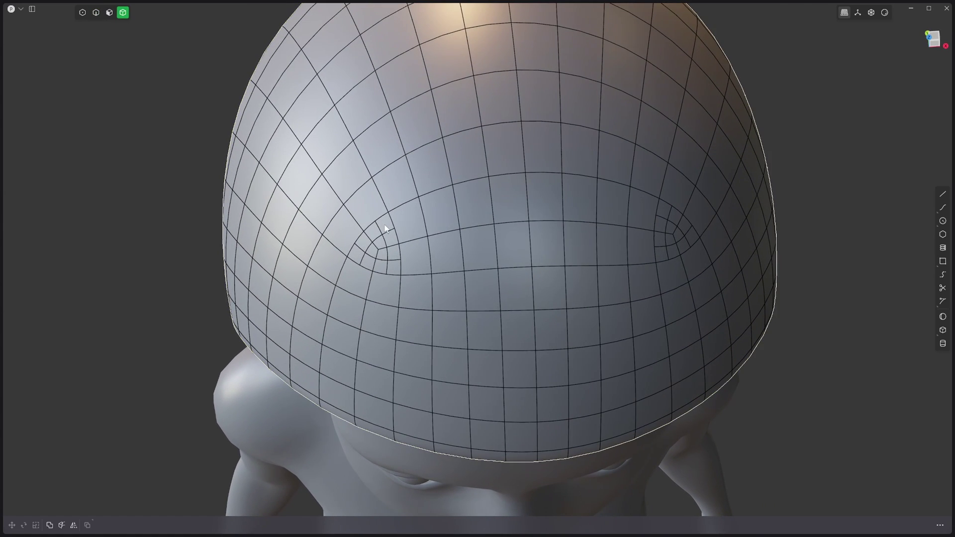
{"action": "key", "text": "Escape"}
{"action": "key", "text": "3"}
{"action": "left_click", "coordinate": [385, 226]}
{"action": "key", "text": "o"}
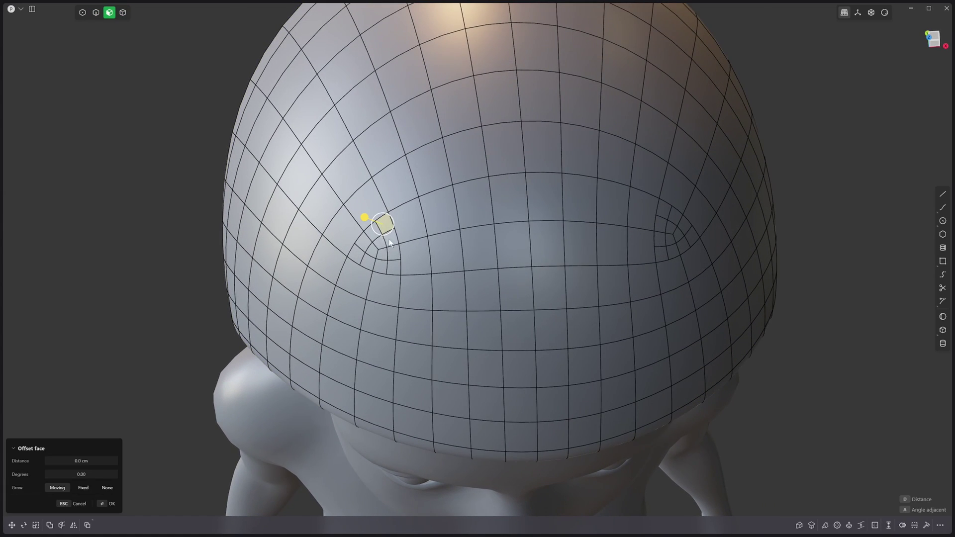
{"action": "middle_click_drag", "start_coordinate": [391, 242], "coordinate": [377, 237]}
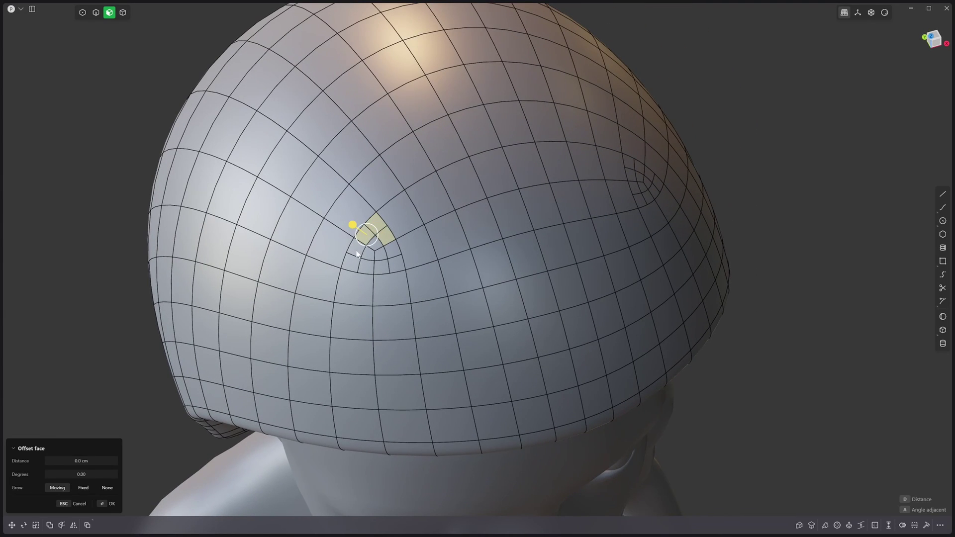
{"action": "left_click", "coordinate": [366, 267], "text": "shift"}
{"action": "left_click", "coordinate": [382, 267], "text": "shift"}
{"action": "left_click", "coordinate": [393, 251], "text": "shift"}
{"action": "left_click", "coordinate": [374, 246], "text": "shift"}
{"action": "left_click", "coordinate": [352, 264], "text": "shift"}
{"action": "left_click", "coordinate": [366, 255], "text": "shift"}
{"action": "scroll", "coordinate": [363, 258], "scroll_direction": "up", "scroll_amount": 2}
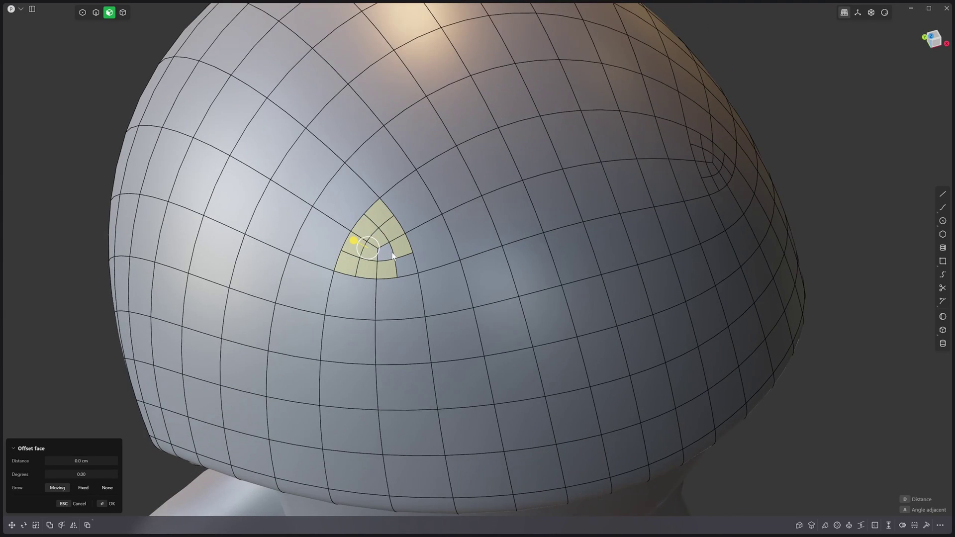
{"action": "key", "text": "x"}
Select the edge loop of the three-cornered opening and patch it with a single surface
{"action": "key", "text": "2"}
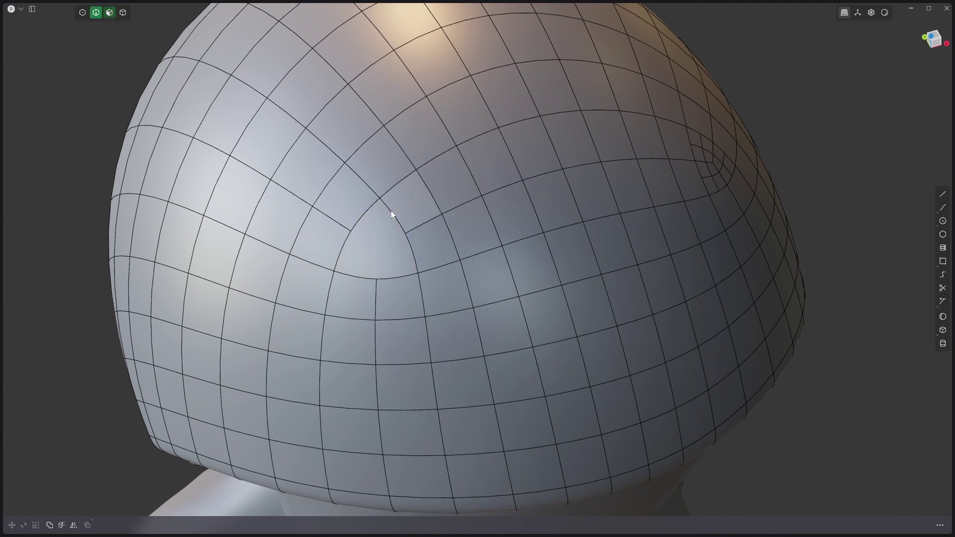
{"action": "double_click", "coordinate": [393, 215]}
{"action": "mouse_move", "coordinate": [393, 215]}
{"action": "middle_mouse_down"}
{"action": "mouse_move", "coordinate": [387, 199]}
{"action": "mouse_move", "coordinate": [396, 203]}
{"action": "mouse_move", "coordinate": [389, 210]}
{"action": "middle_mouse_up"}
{"action": "key", "text": "alt+p"}
{"action": "key", "text": "Return"}
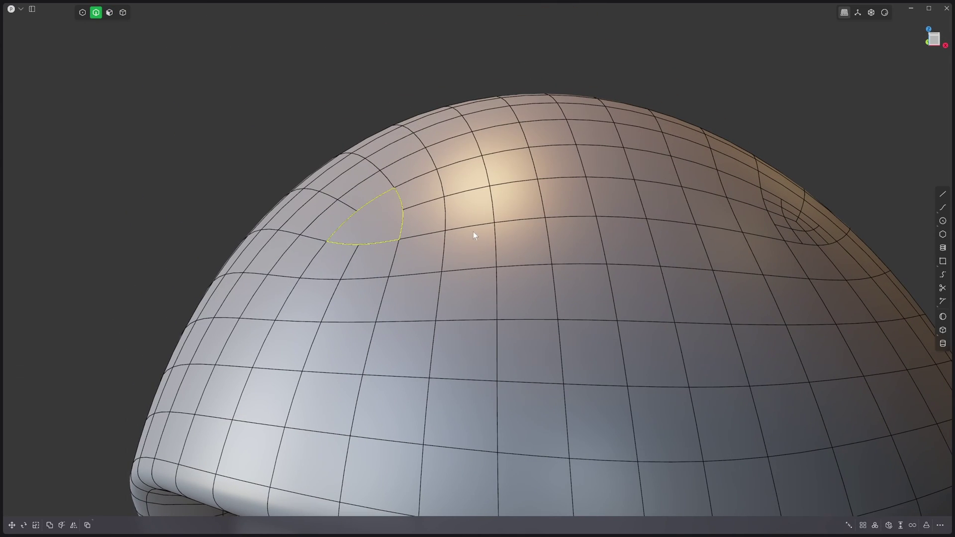
Offset the new patch face on the helmet's upper front outward by about 4.052 cm
{"action": "scroll", "coordinate": [489, 224], "scroll_direction": "down", "scroll_amount": 3}
{"action": "middle_click_drag", "start_coordinate": [483, 228], "coordinate": [510, 276]}
{"action": "key", "text": "3"}
{"action": "left_click", "coordinate": [449, 203]}
{"action": "left_click_drag", "start_coordinate": [442, 190], "coordinate": [406, 102]}
{"action": "middle_click_drag", "start_coordinate": [443, 168], "coordinate": [509, 175]}
{"action": "scroll", "coordinate": [510, 175], "scroll_direction": "down", "scroll_amount": 6}
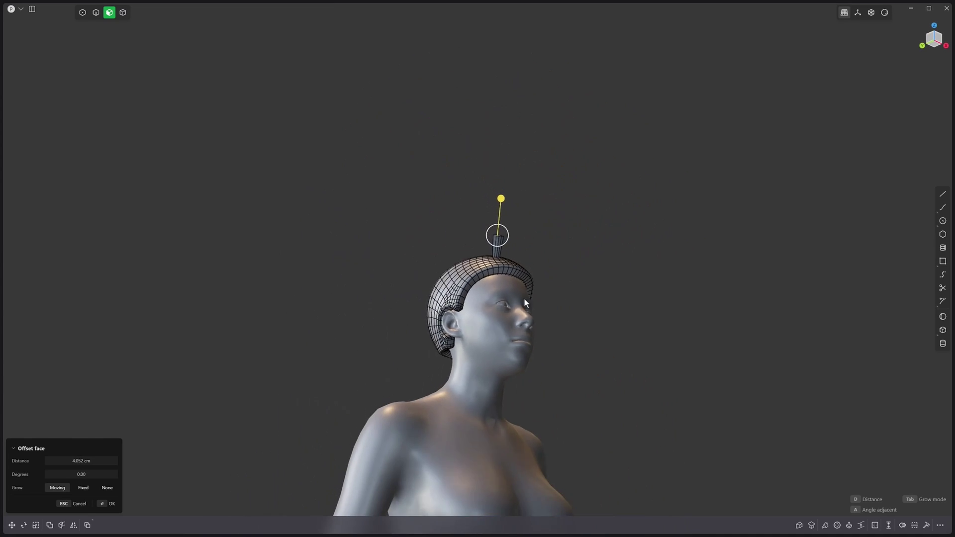
{"action": "middle_click_drag", "start_coordinate": [520, 303], "coordinate": [443, 323]}
{"action": "scroll", "coordinate": [579, 333], "scroll_direction": "up", "scroll_amount": 5}
{"action": "middle_click_drag", "start_coordinate": [579, 334], "coordinate": [452, 351], "text": "shift"}
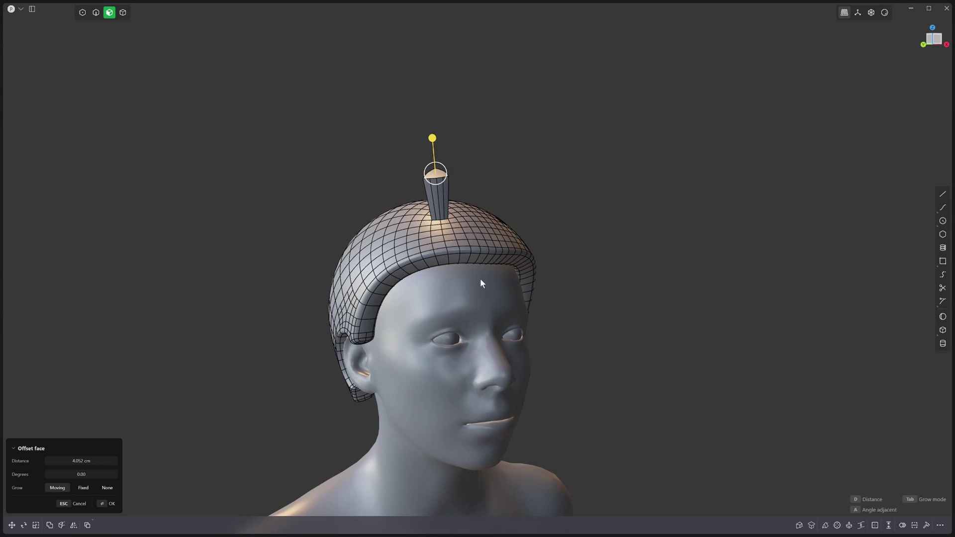